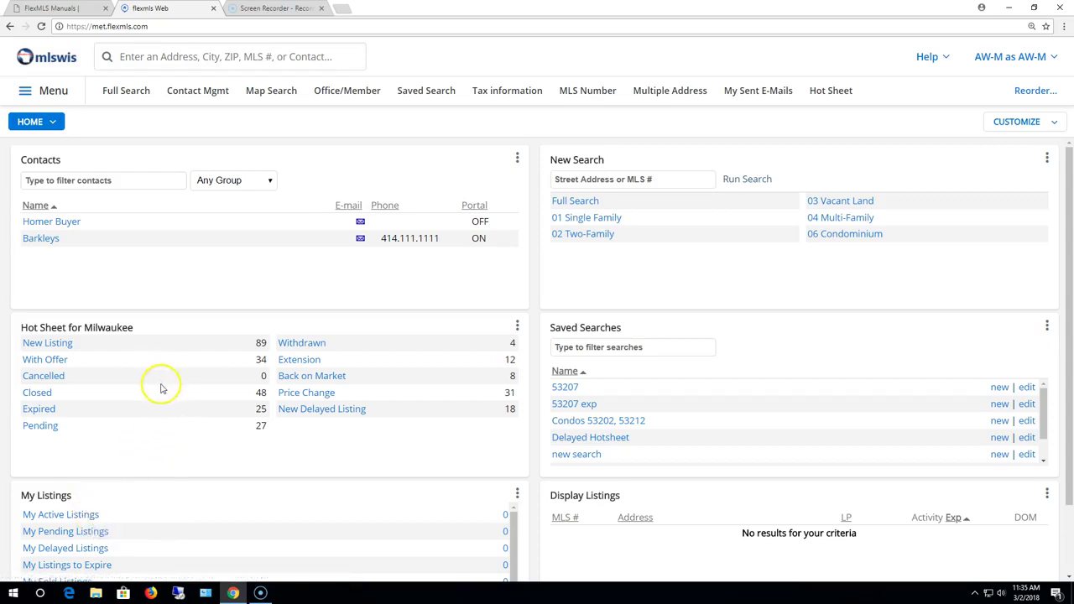
Start a full search for Single Family properties with both Active and Delayed statuses.
click(127, 92)
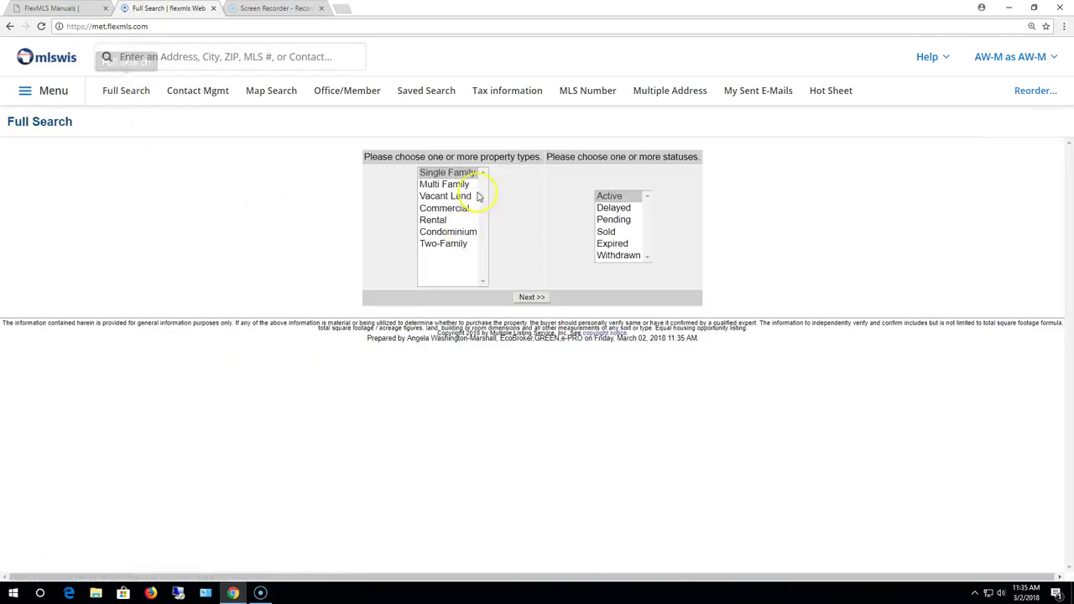
ctrl+click(621, 208)
click(534, 298)
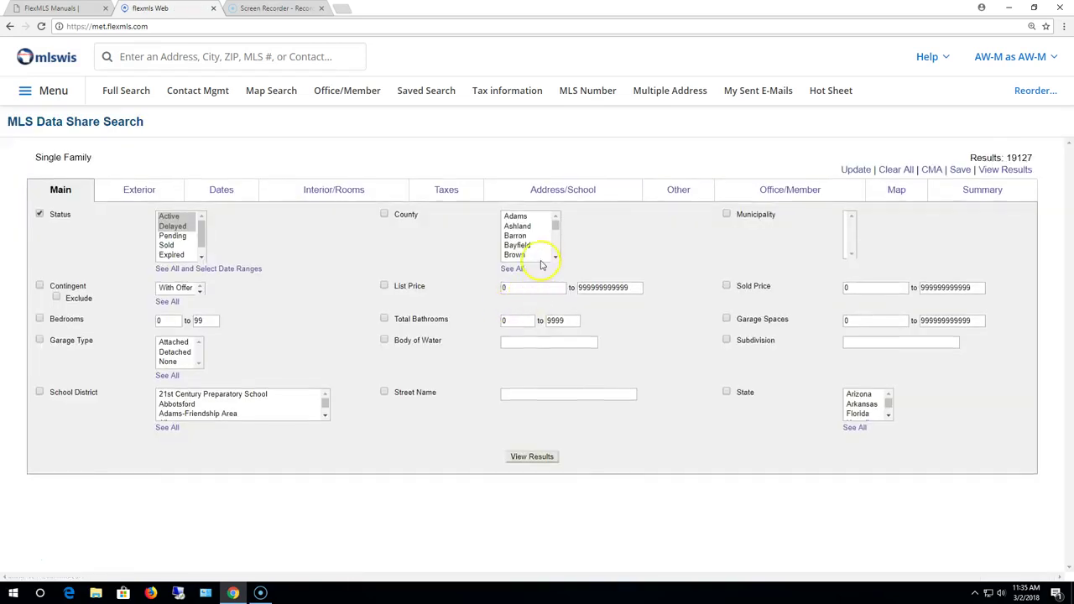
Limit the search to Milwaukee county and the Milwaukee municipality, and view the matching listings.
click(524, 255)
text(mi)
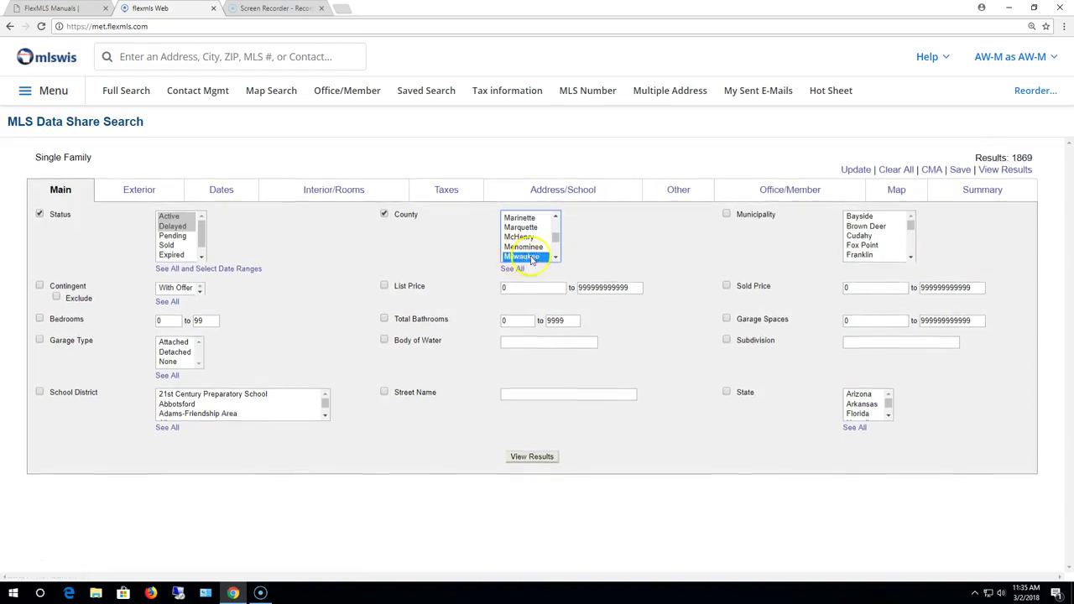
click(884, 256)
text(mi)
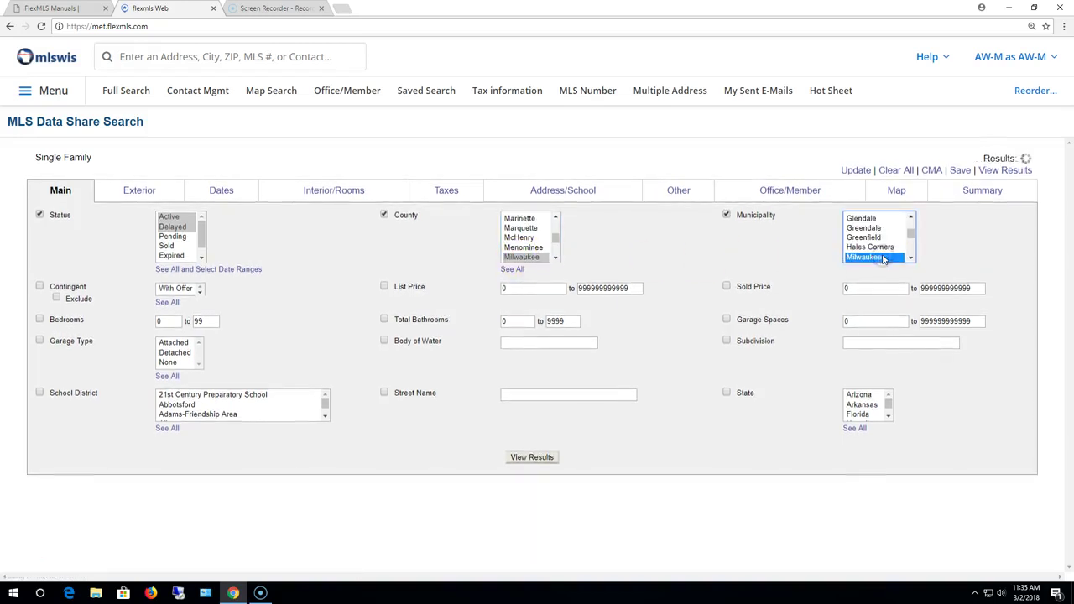
click(847, 286)
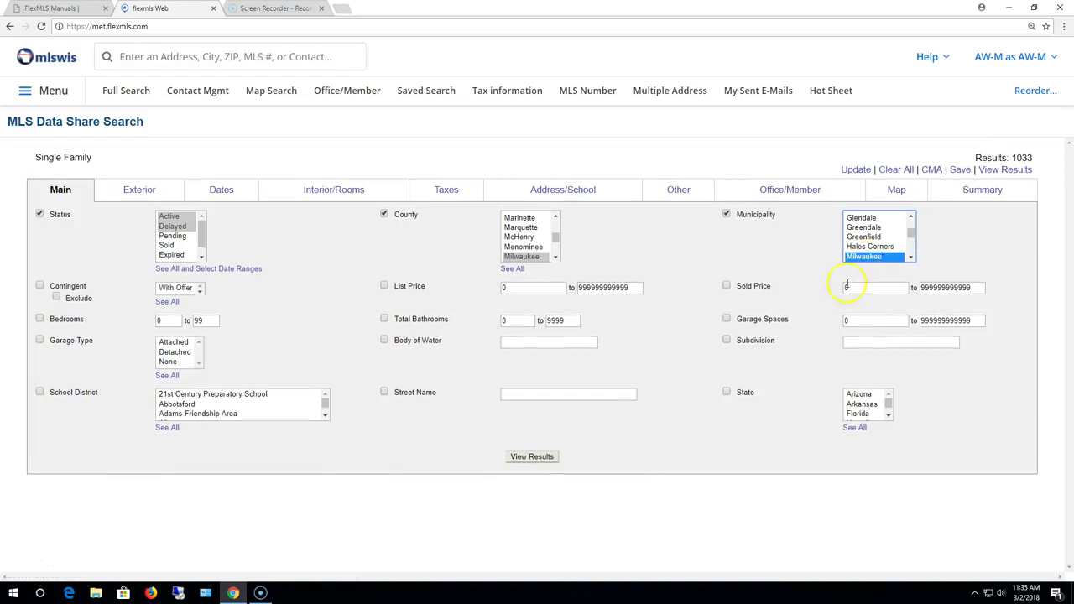
click(532, 456)
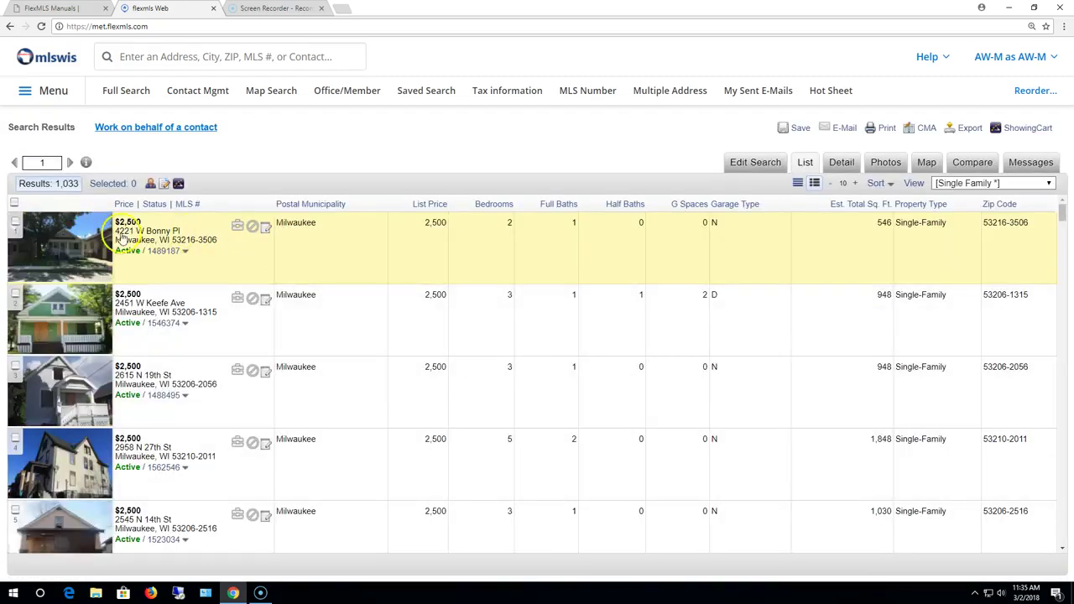
click(387, 245)
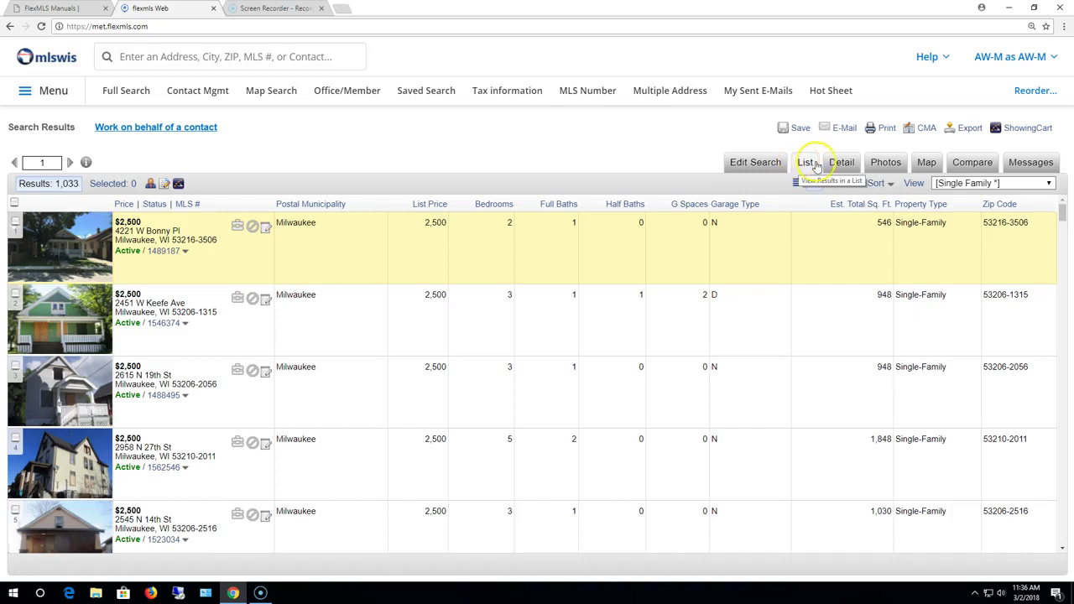
Narrow the search status to Delayed only and show the results in the Delayed Listings view.
click(758, 165)
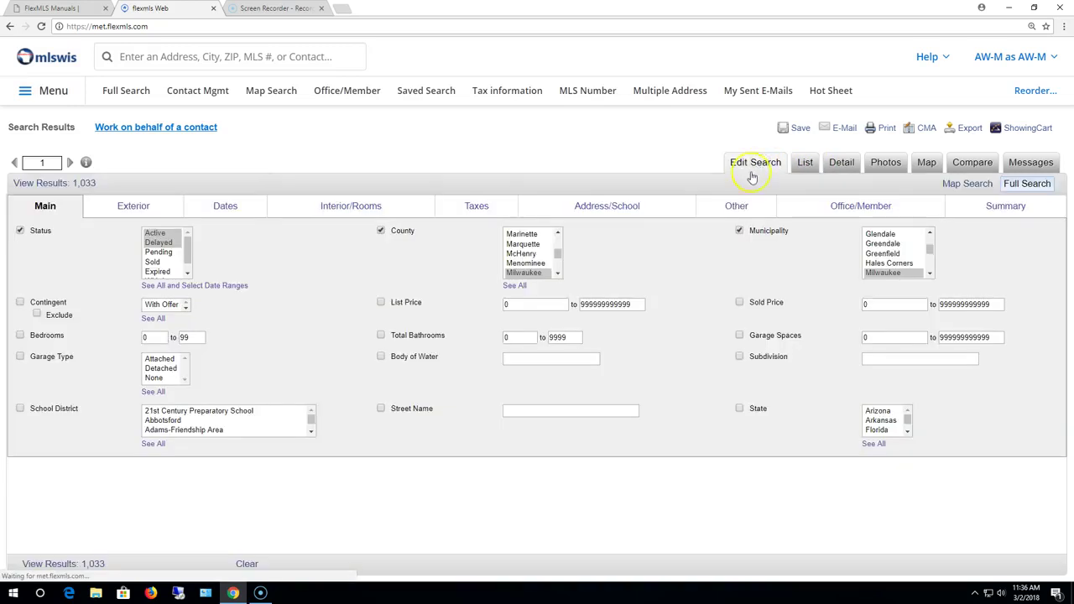
click(176, 243)
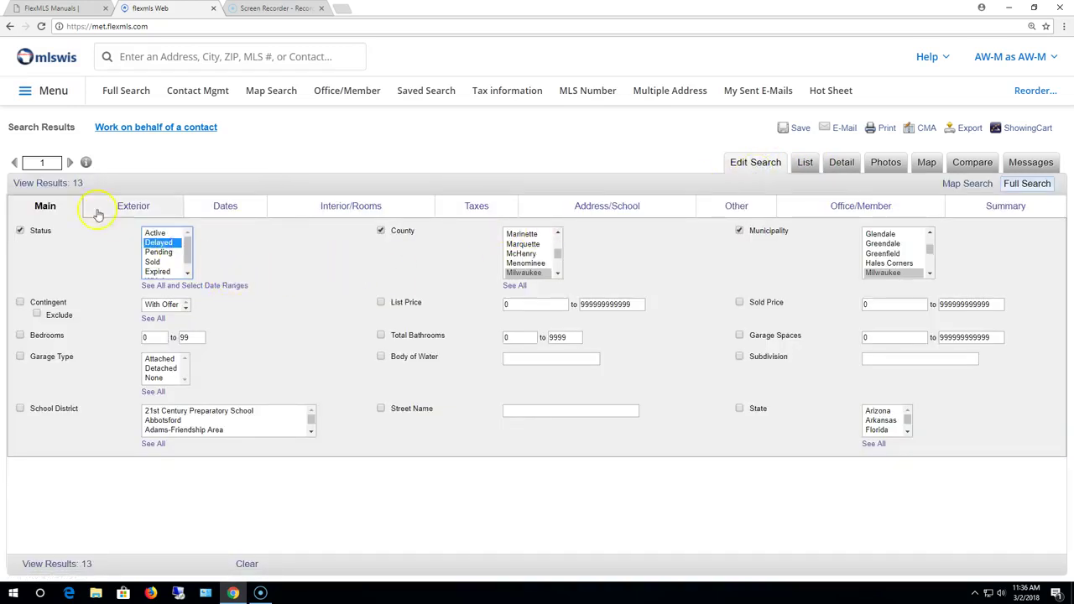
click(77, 183)
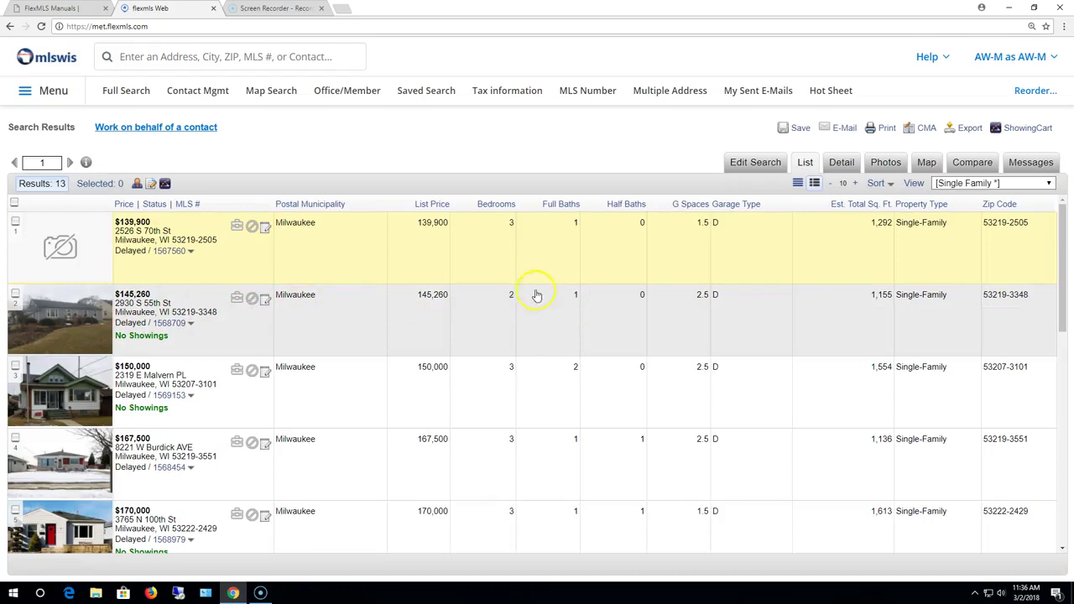
click(1050, 184)
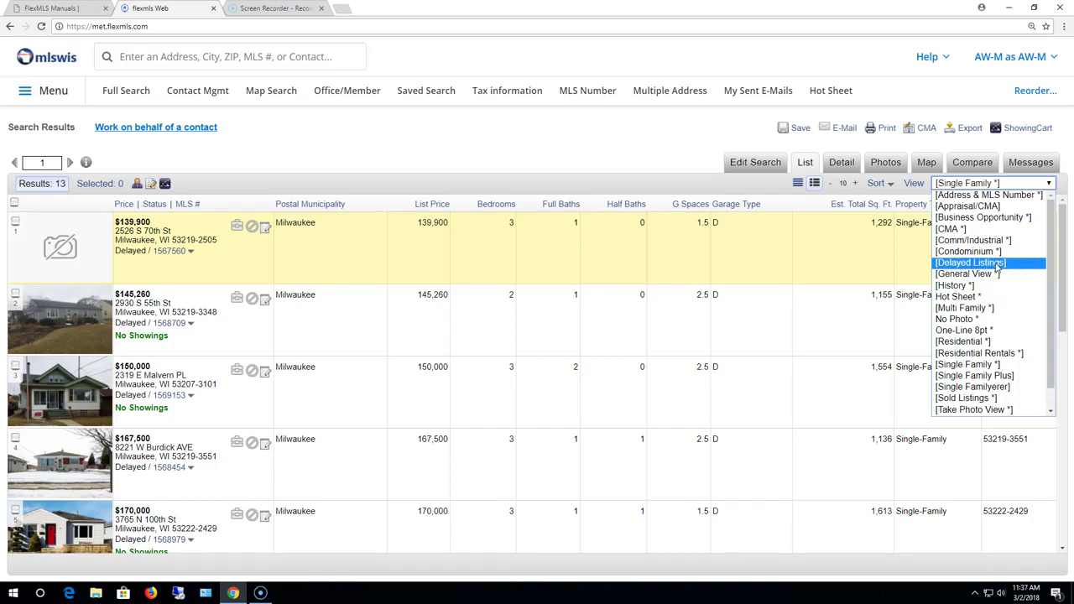
click(997, 263)
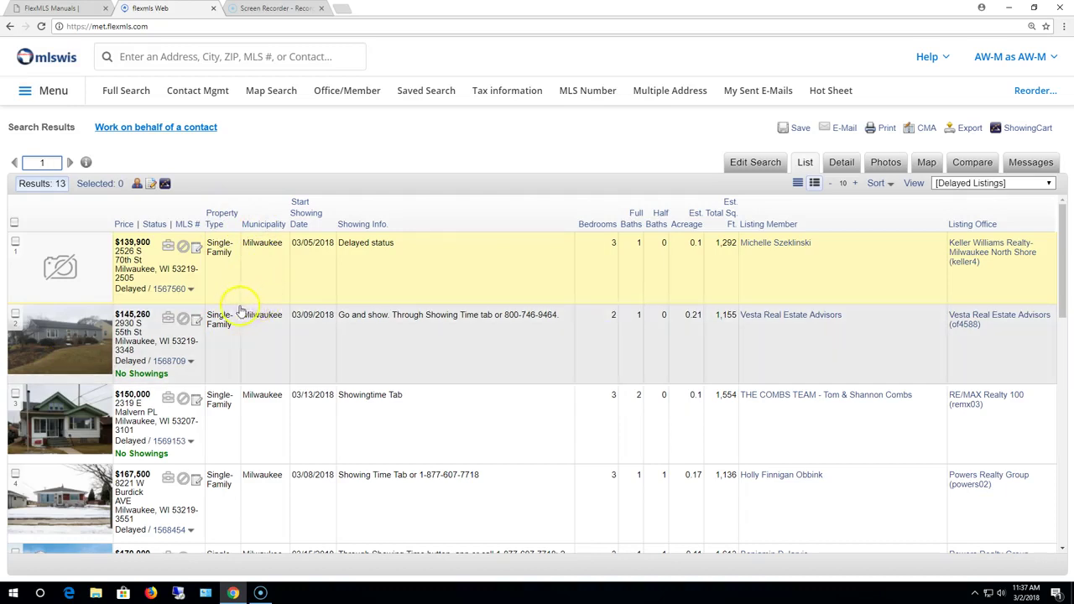
Remove the municipality and county filters from the search and look through the resulting delayed listings.
click(752, 163)
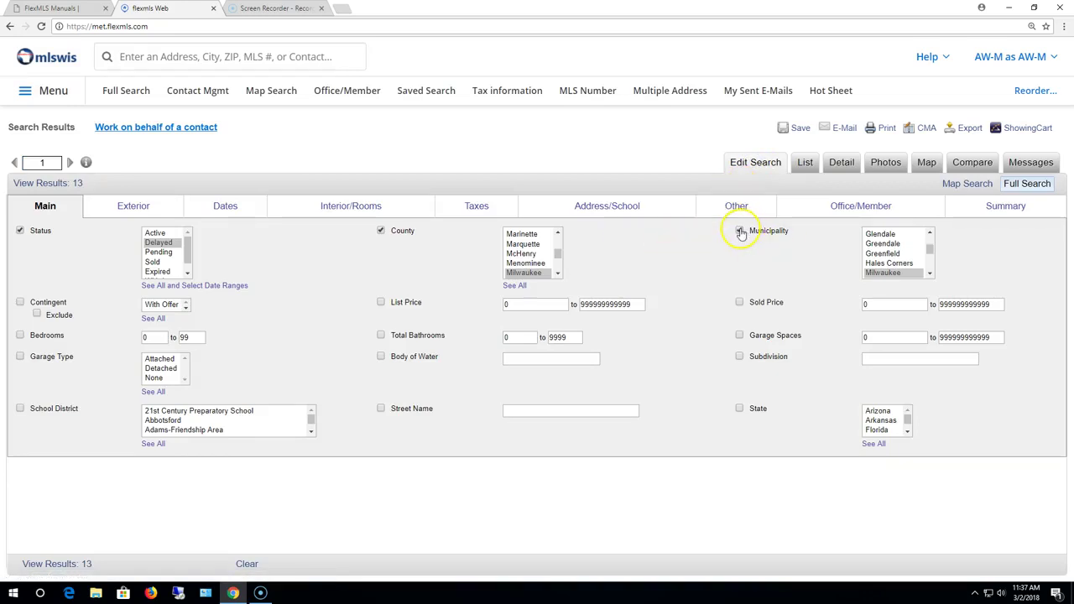
click(380, 231)
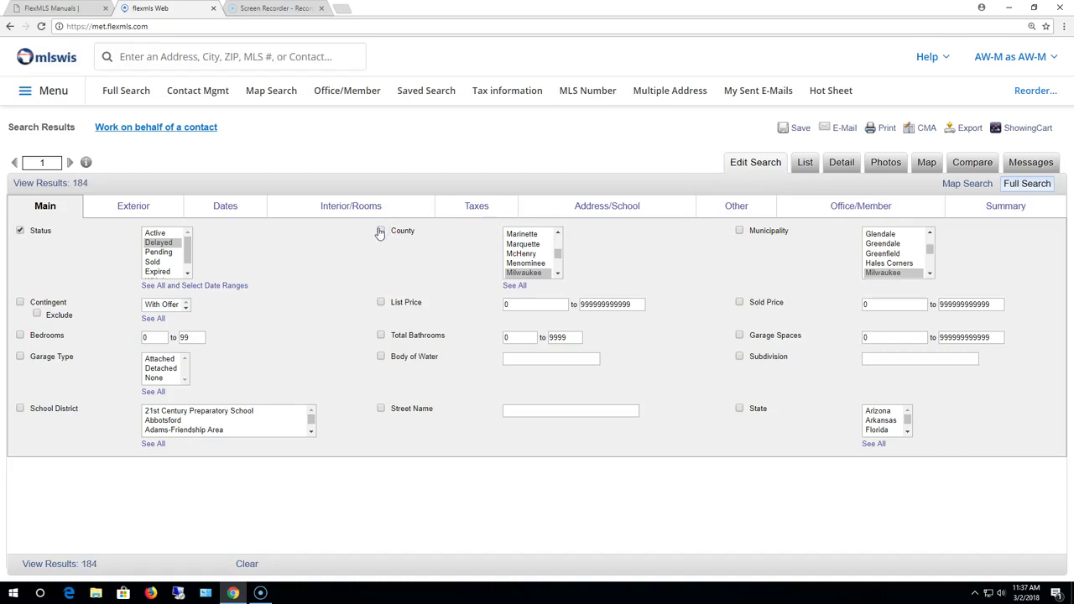
click(37, 183)
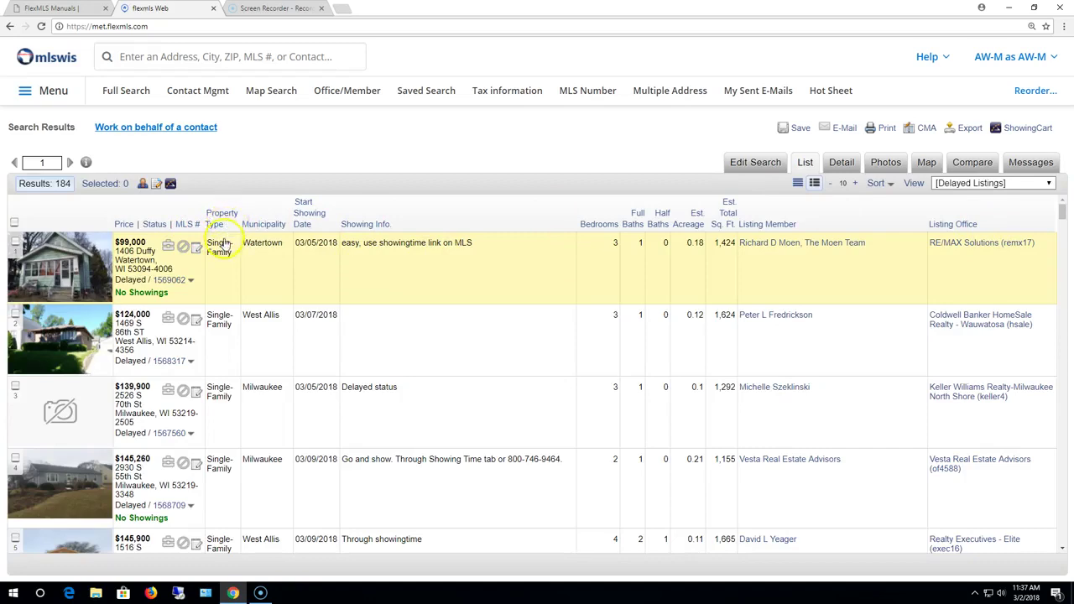
scroll(231, 340, down, 7)
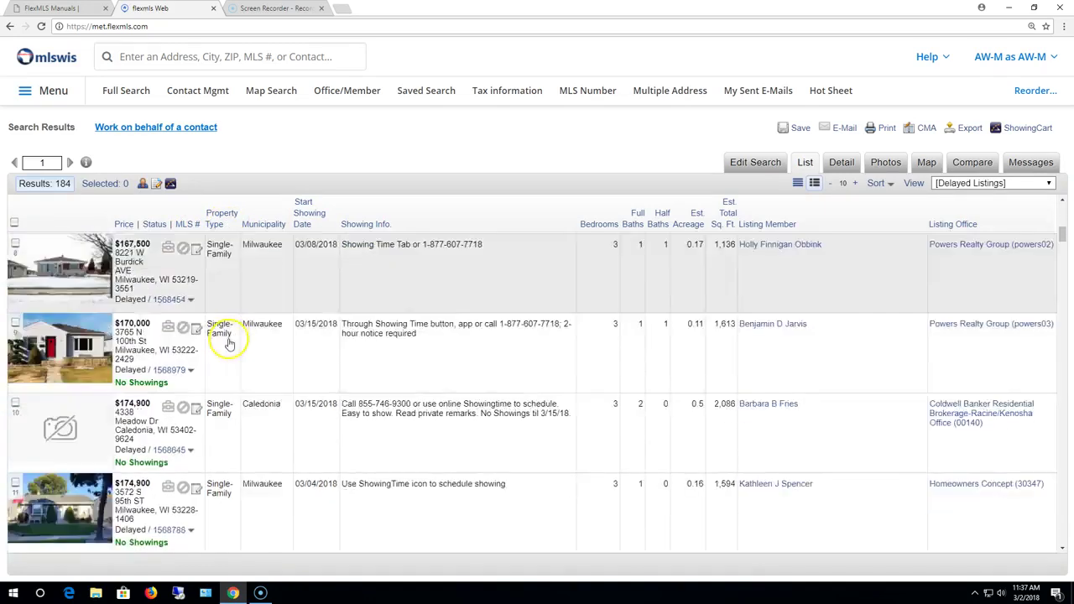
scroll(226, 338, up, 7)
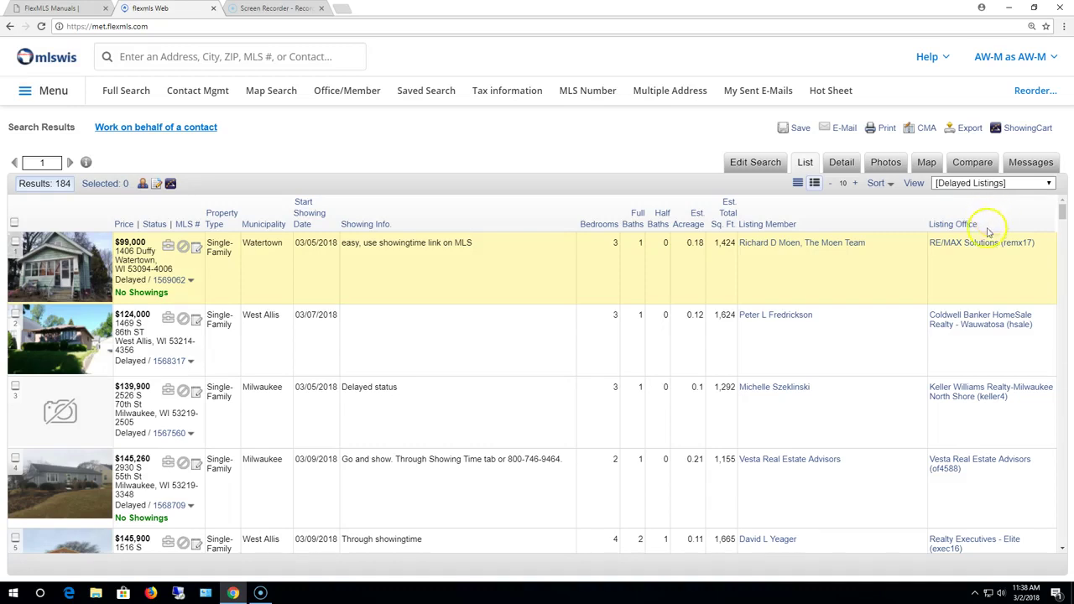
Start a new full search for Single Family properties with the Sold status.
click(127, 96)
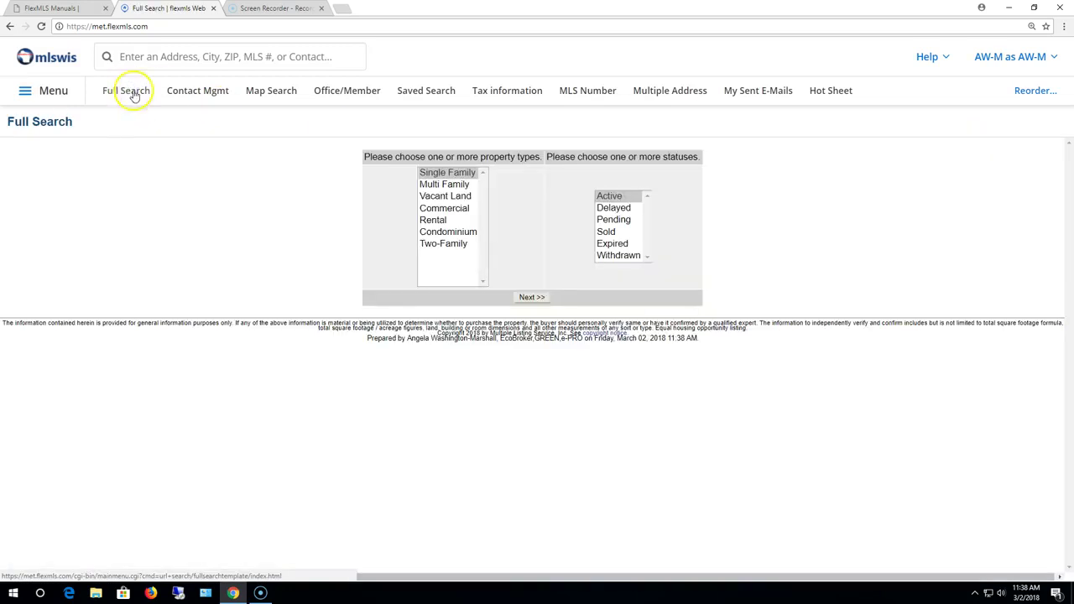
click(55, 92)
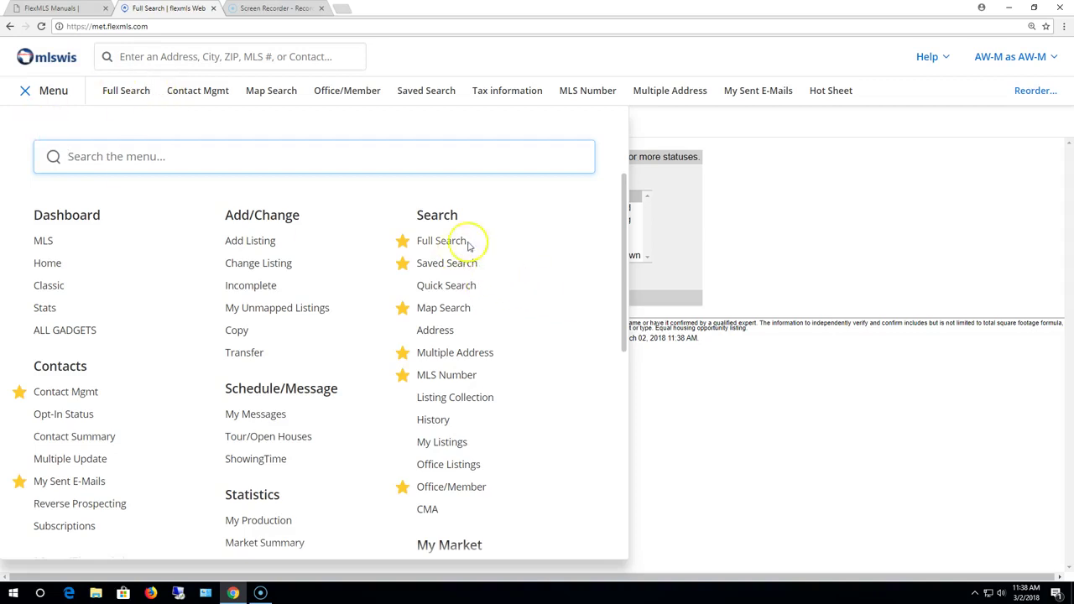
click(917, 261)
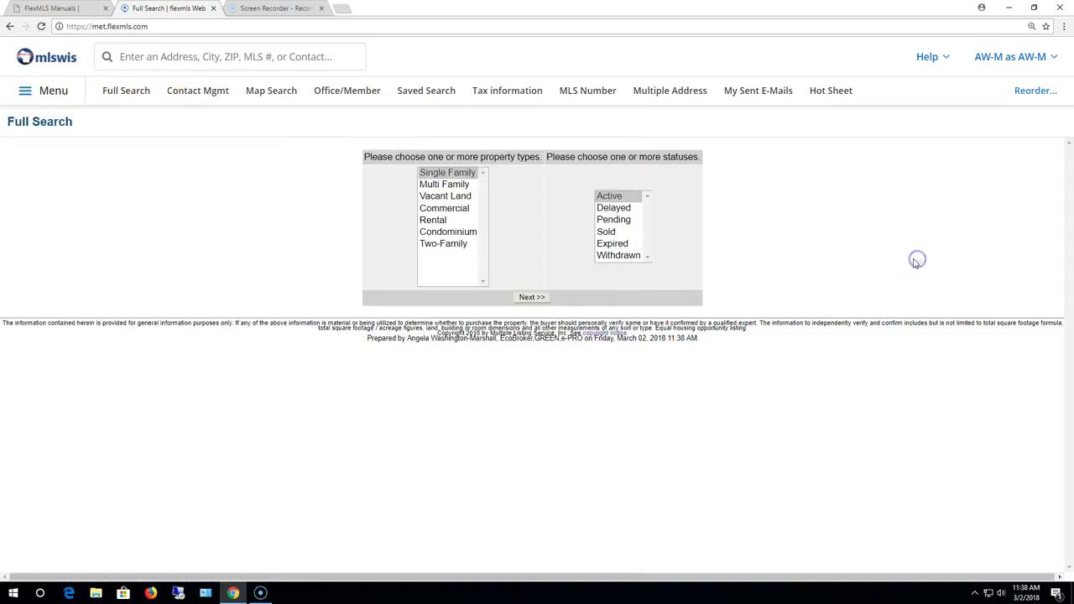
click(609, 231)
click(534, 295)
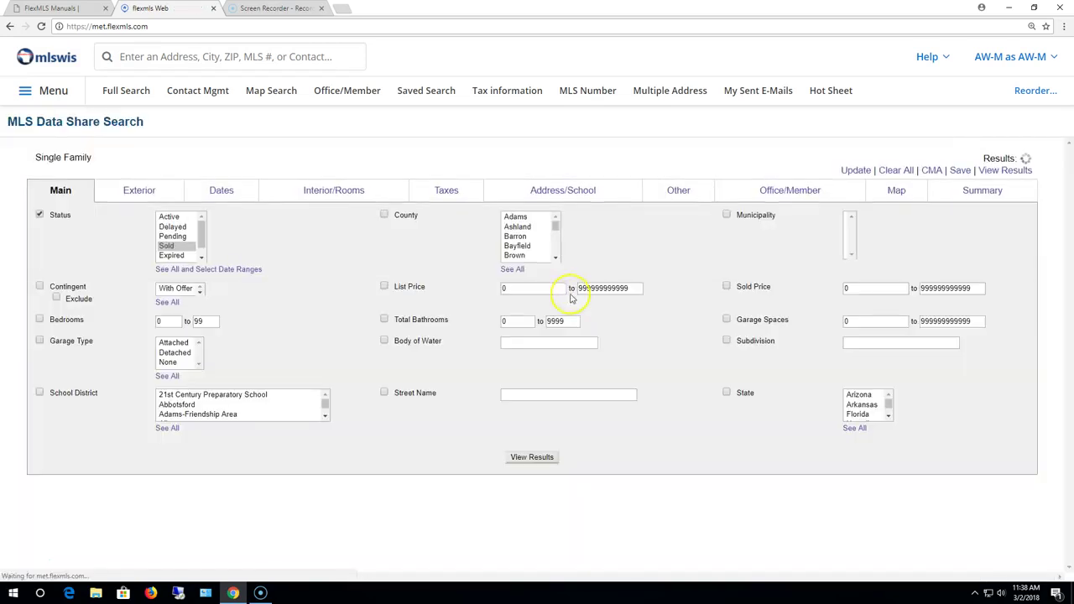
Restrict the sold search to Milwaukee county and the Wauwatosa municipality.
click(524, 256)
text(mi)
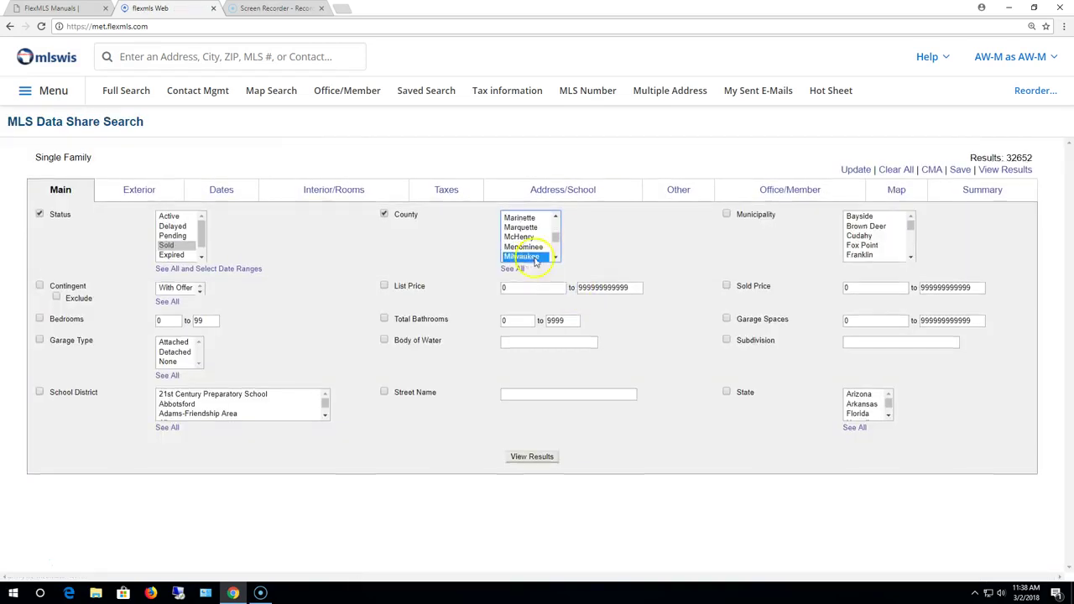
click(868, 246)
text(watosa)
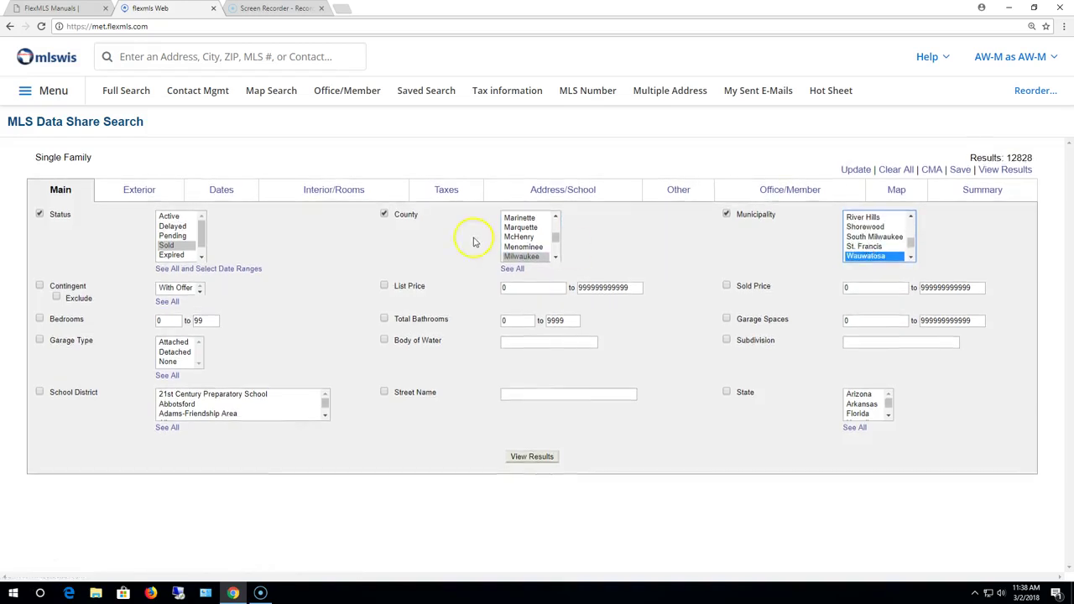
Filter the search by sold date, with the range starting on 01/01/2018.
click(220, 189)
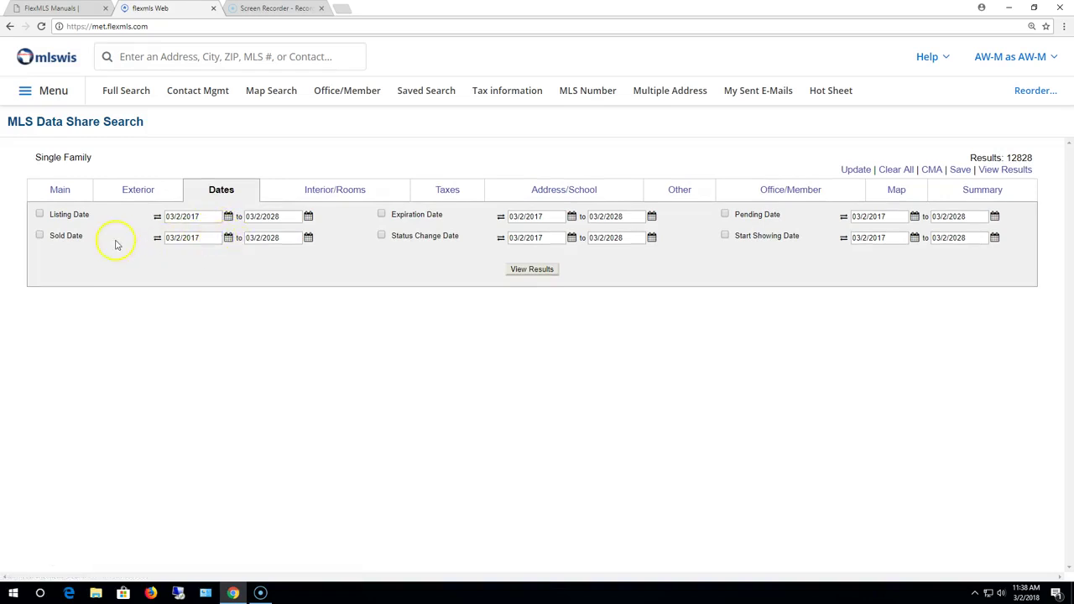
click(39, 237)
click(228, 240)
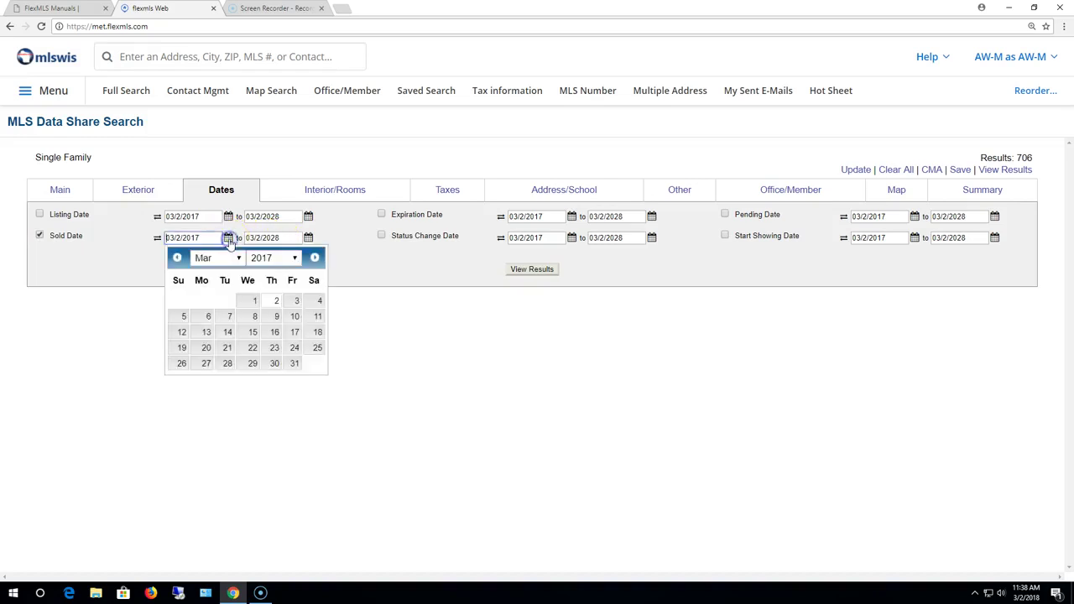
click(295, 258)
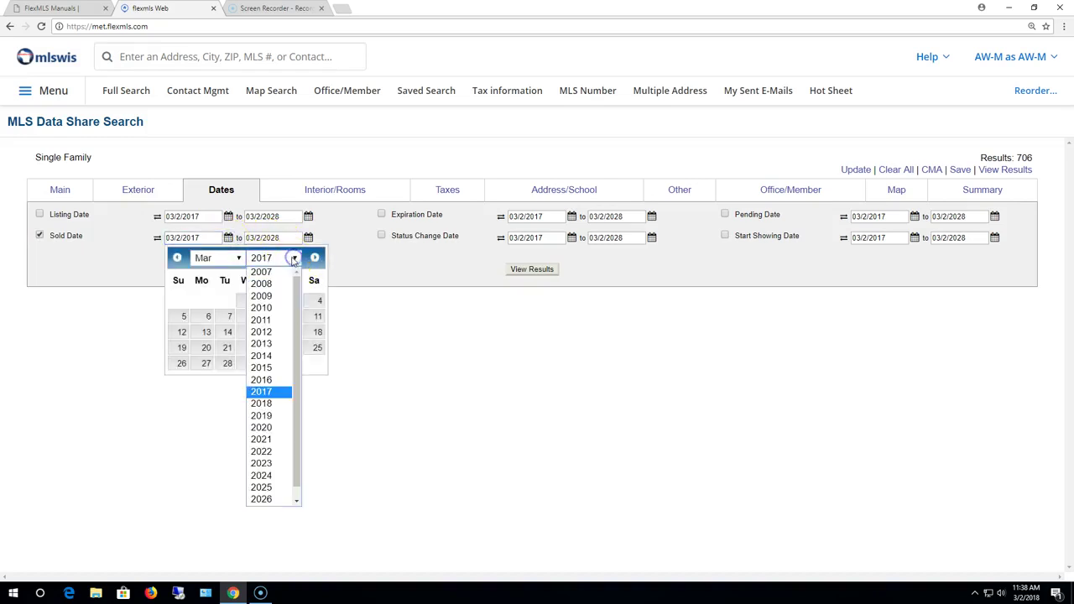
click(268, 403)
click(230, 258)
click(223, 277)
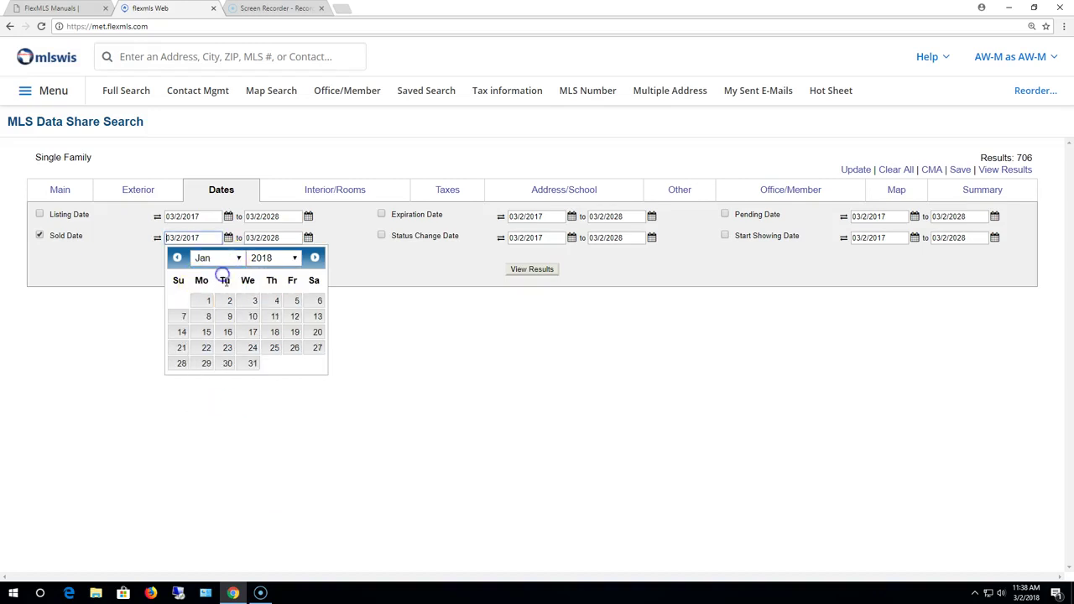
click(207, 302)
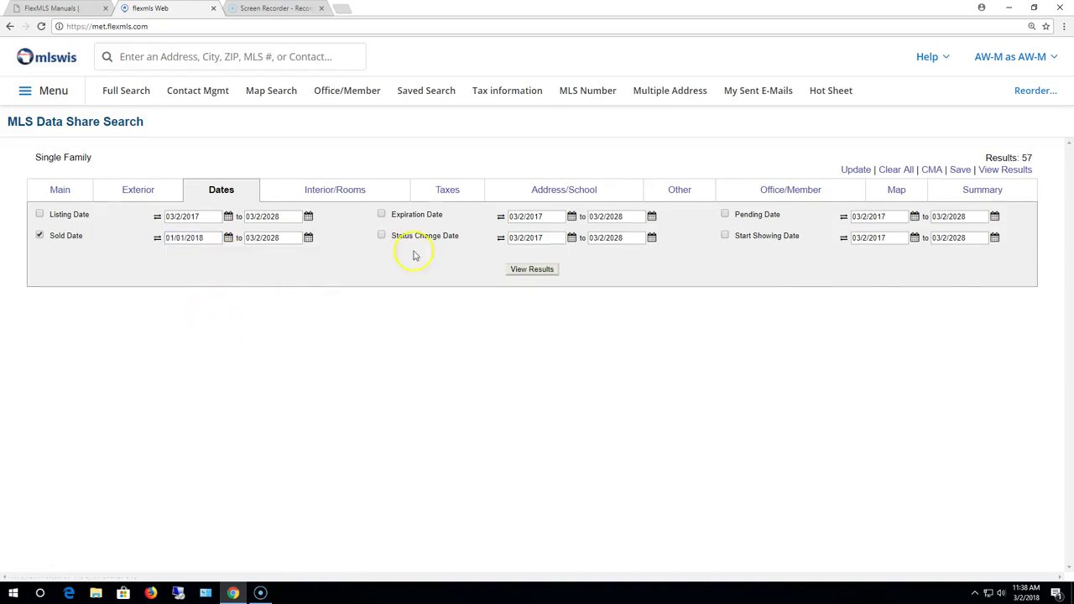
View the search results and display them in the Sold Listings view.
click(535, 273)
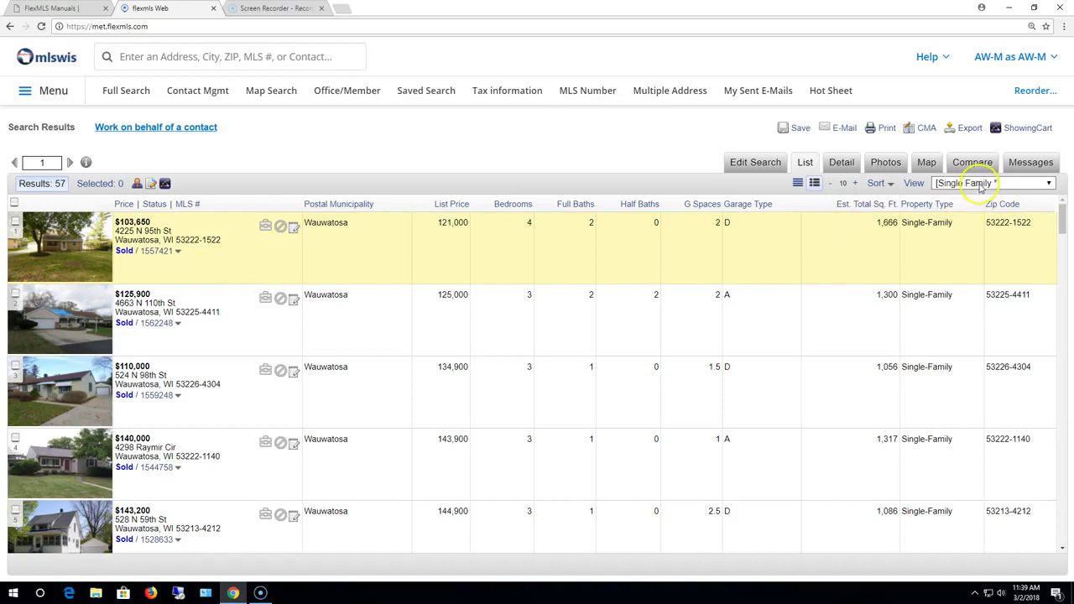
click(1049, 184)
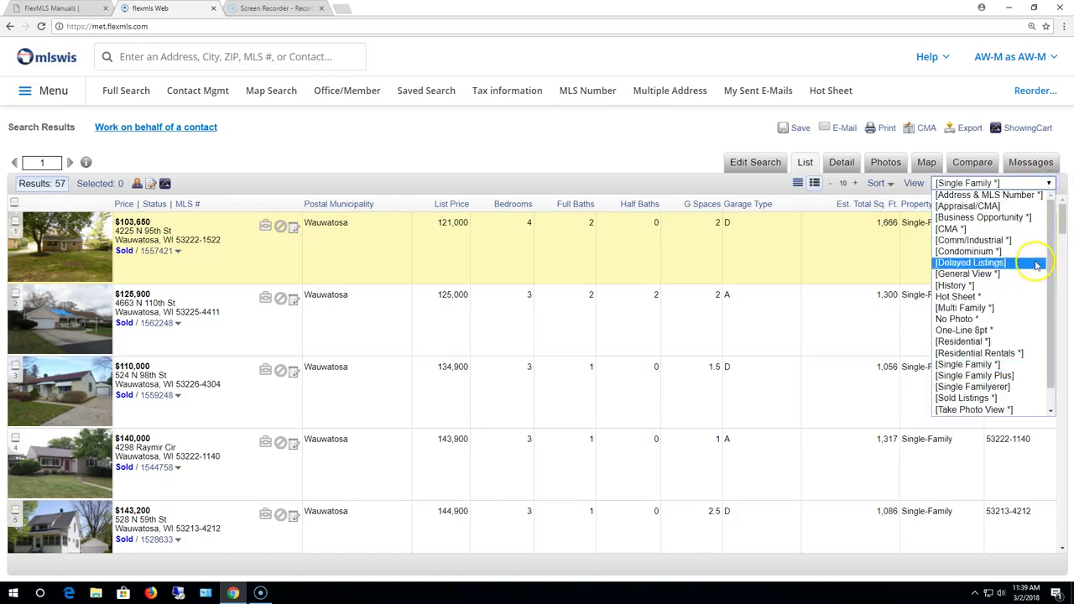
click(991, 399)
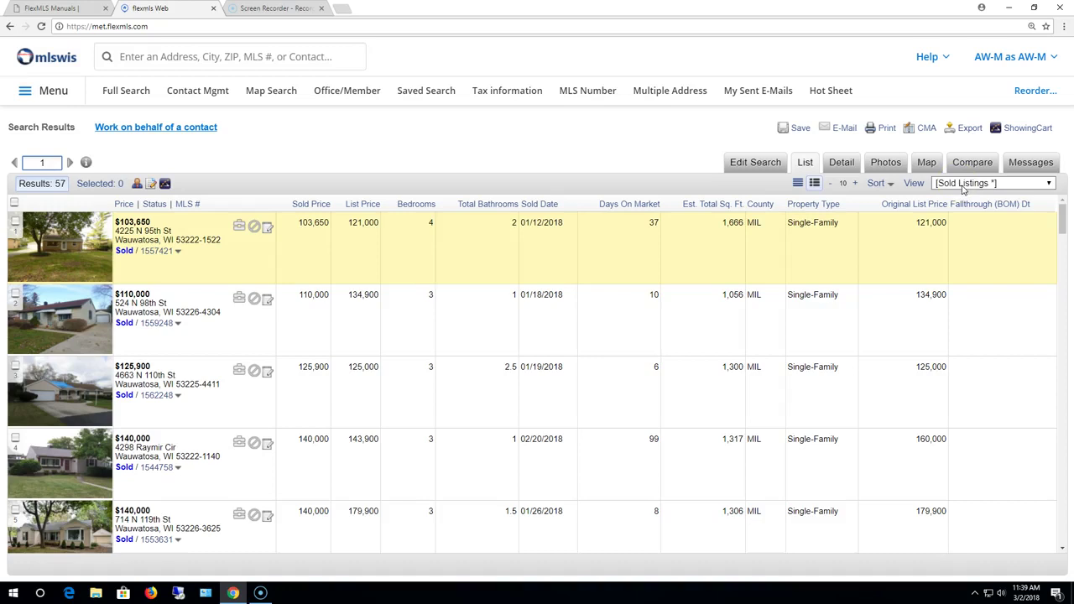
Create a new view from Sold Listings, setting its description and report description to "My Sold Listings" with photos shown.
click(913, 185)
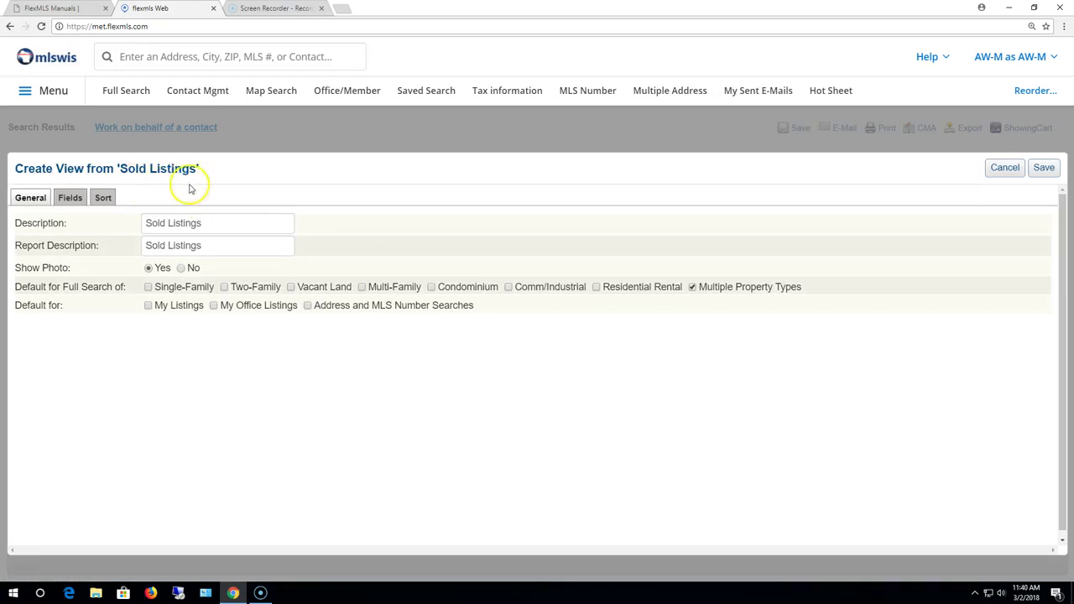
click(146, 222)
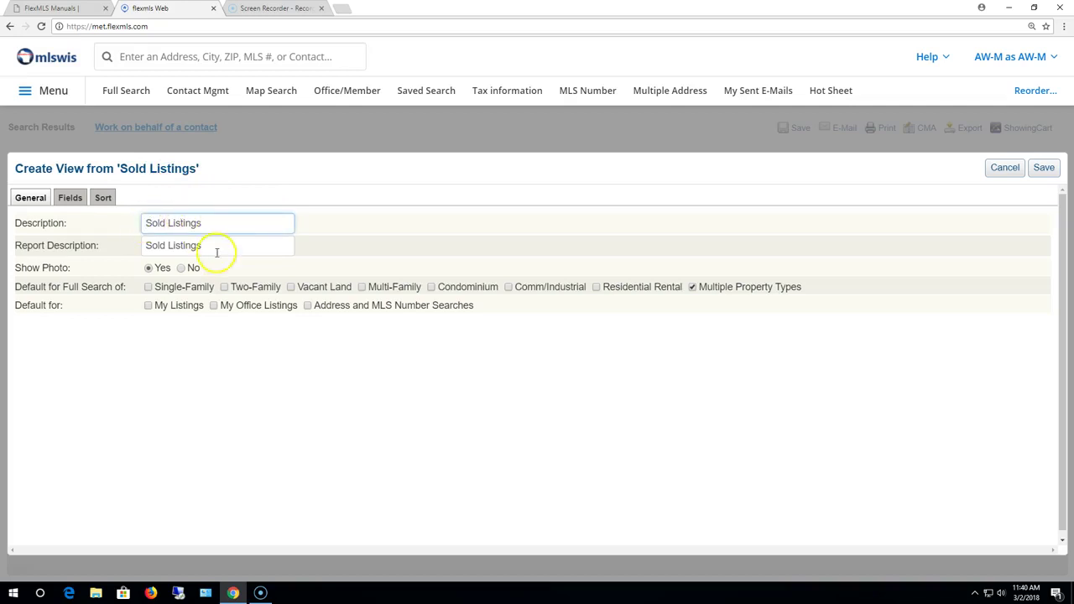
text(My)
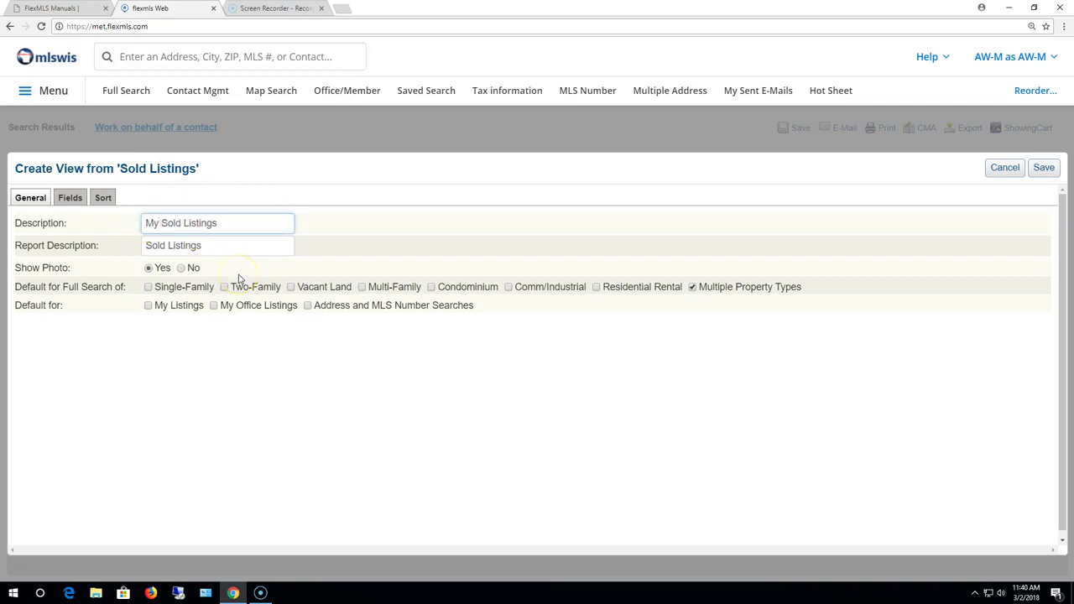
click(146, 246)
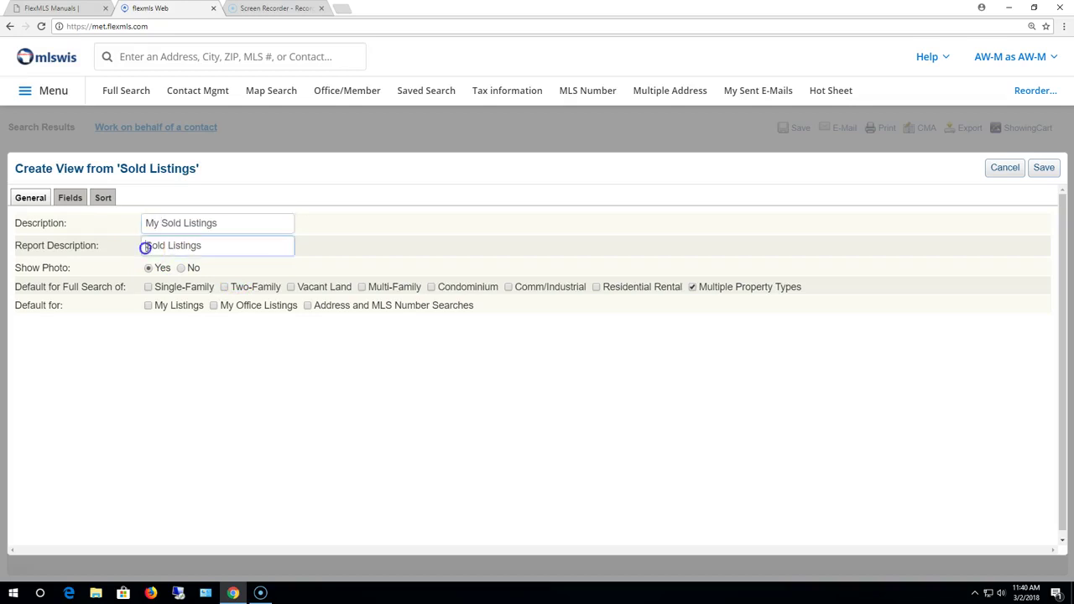
text(My)
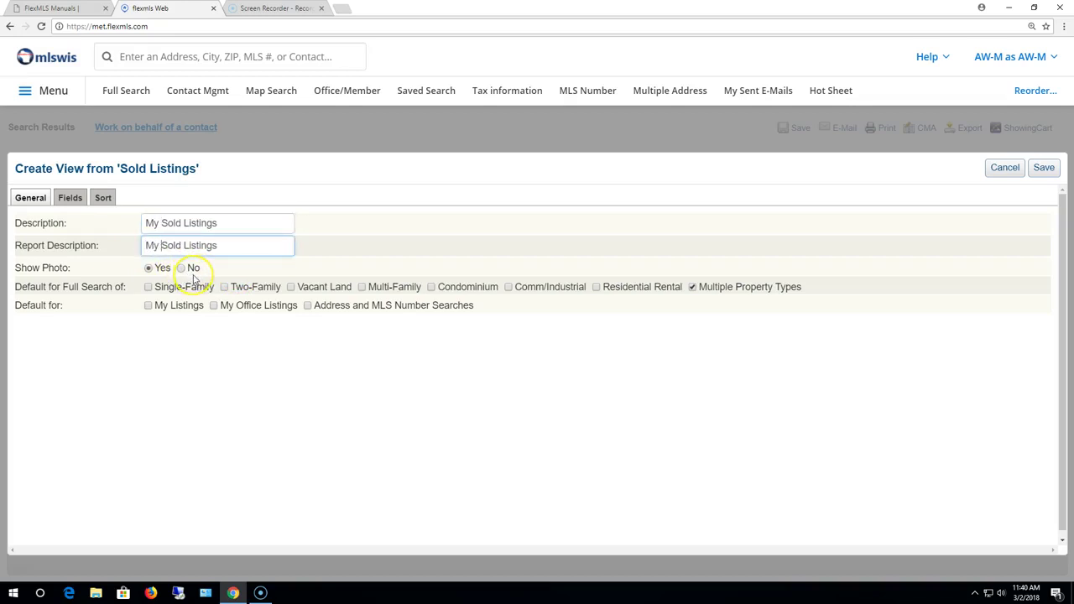
click(160, 273)
Find the Concessions field by searching the available Single-Family fields for "con" and add it to the view.
click(69, 198)
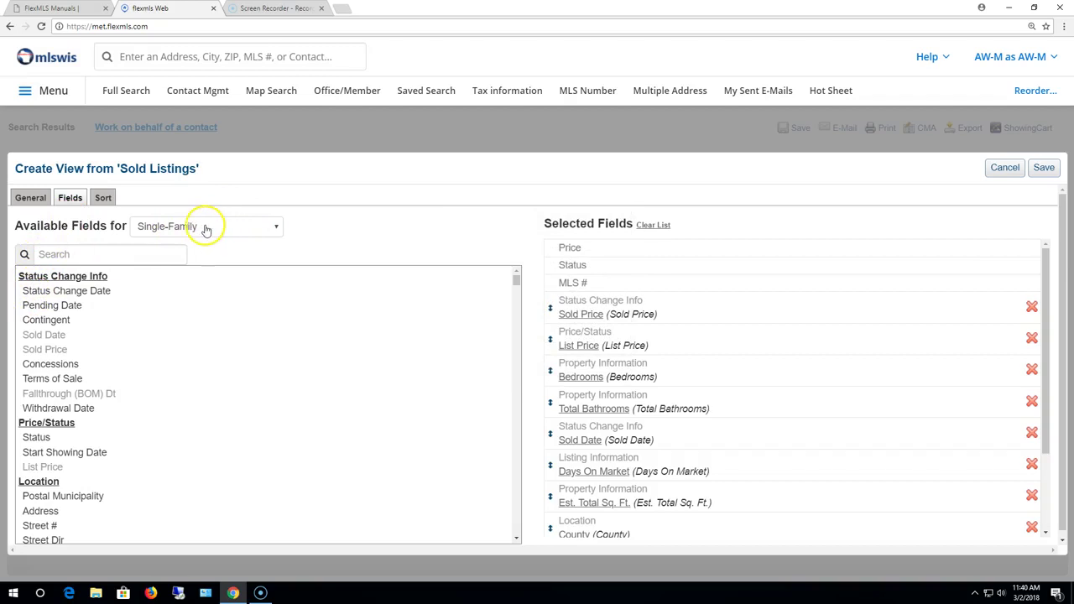
click(150, 253)
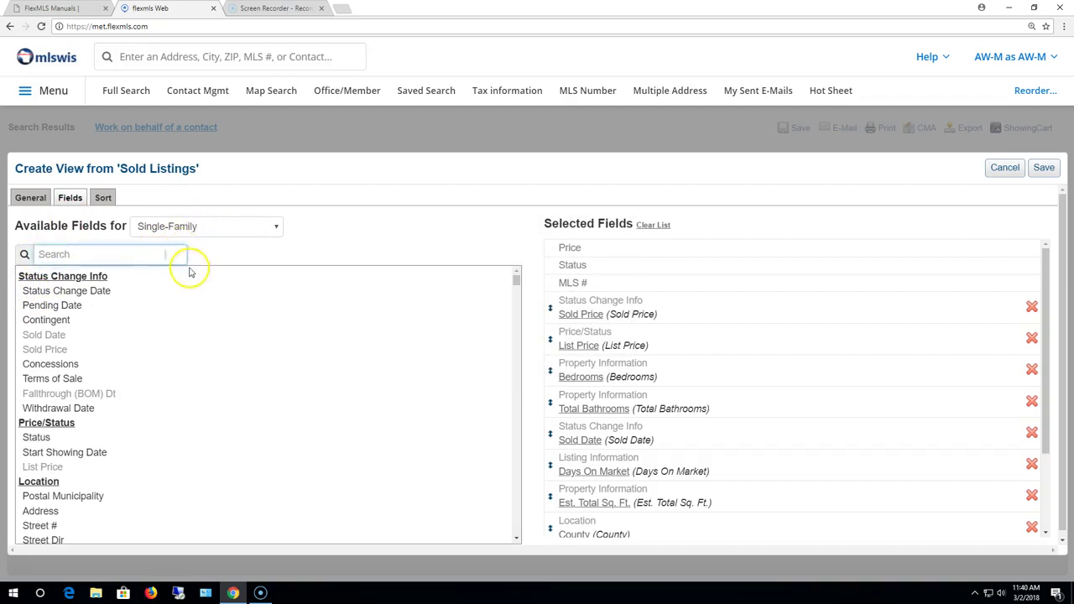
text(con)
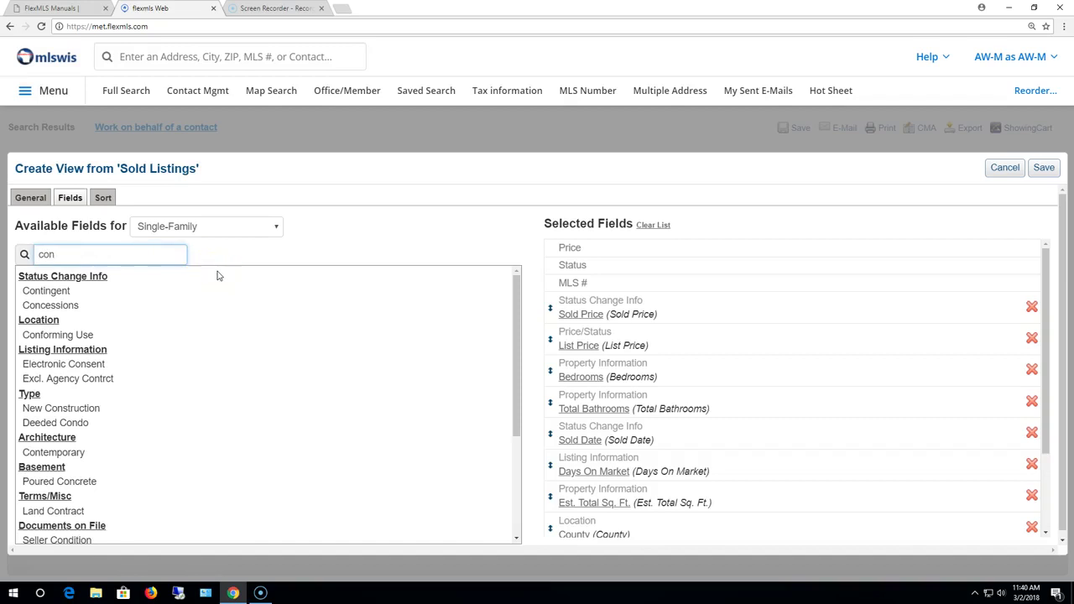
click(61, 308)
scroll(726, 308, down, 1)
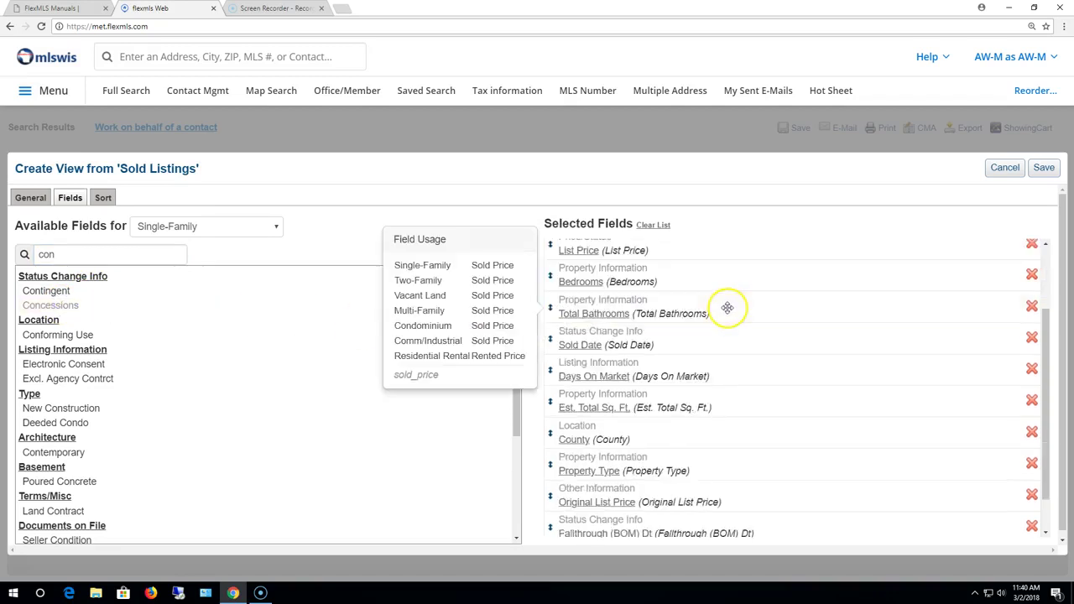
scroll(726, 307, down, 2)
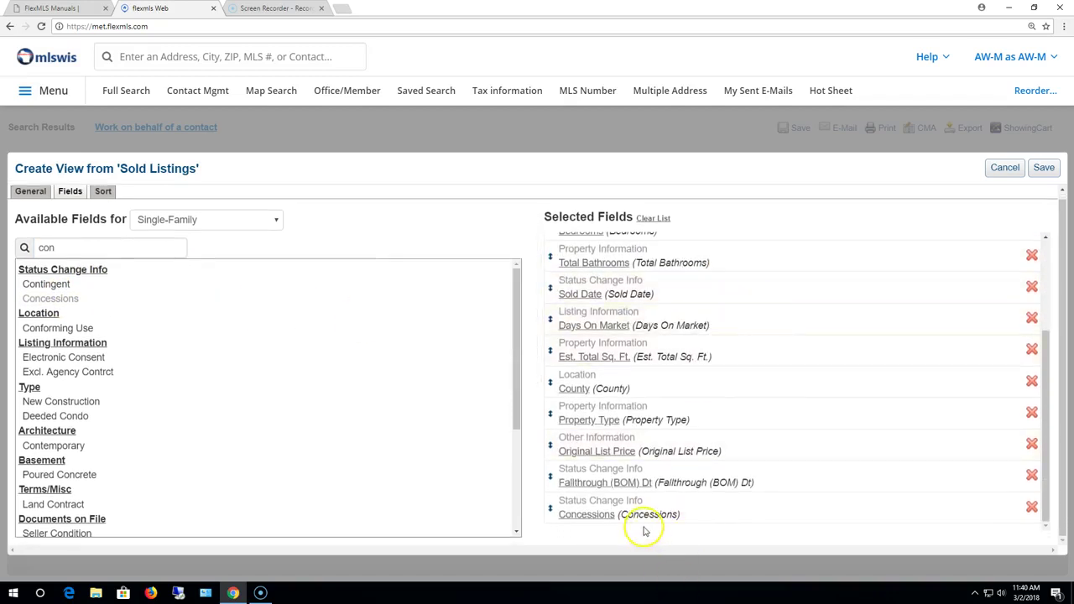
Add the Listing Member and Selling Member fields to the view, searching the available fields for "list" and "sell".
drag(70, 248, 5, 248)
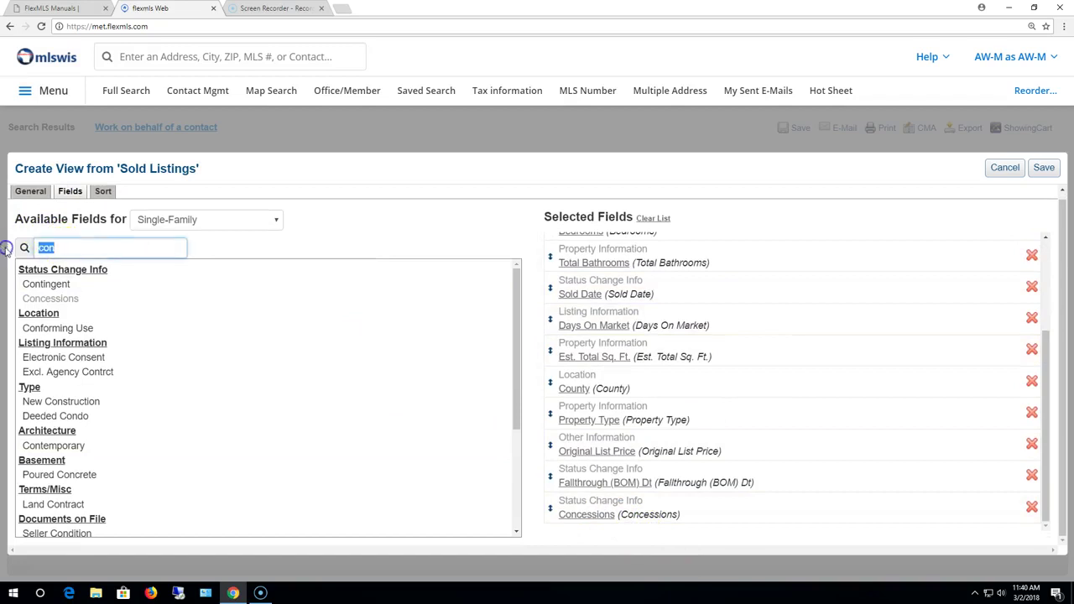
text(list)
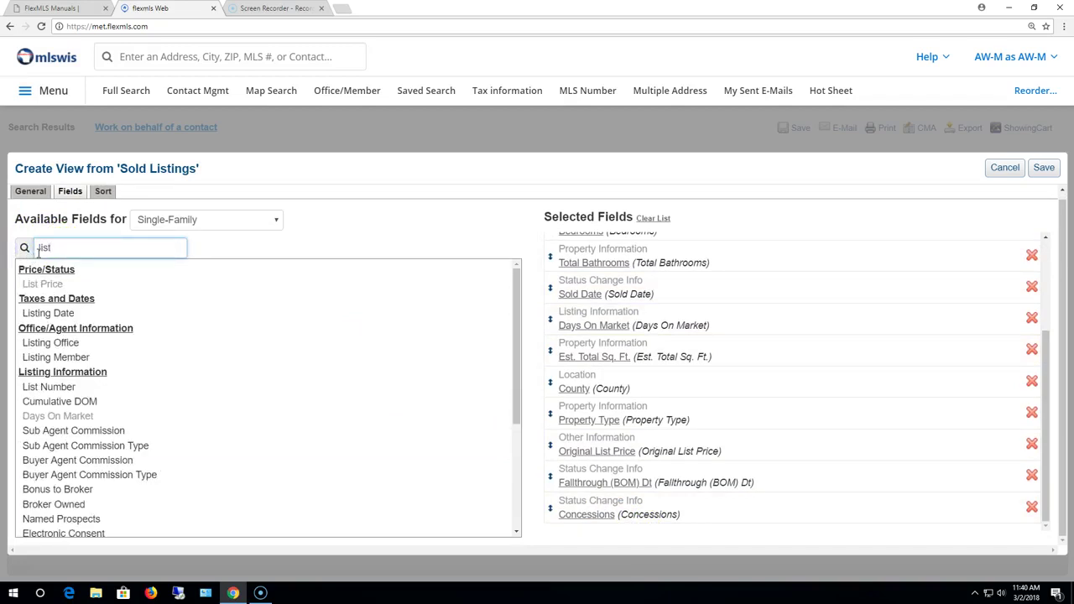
click(65, 357)
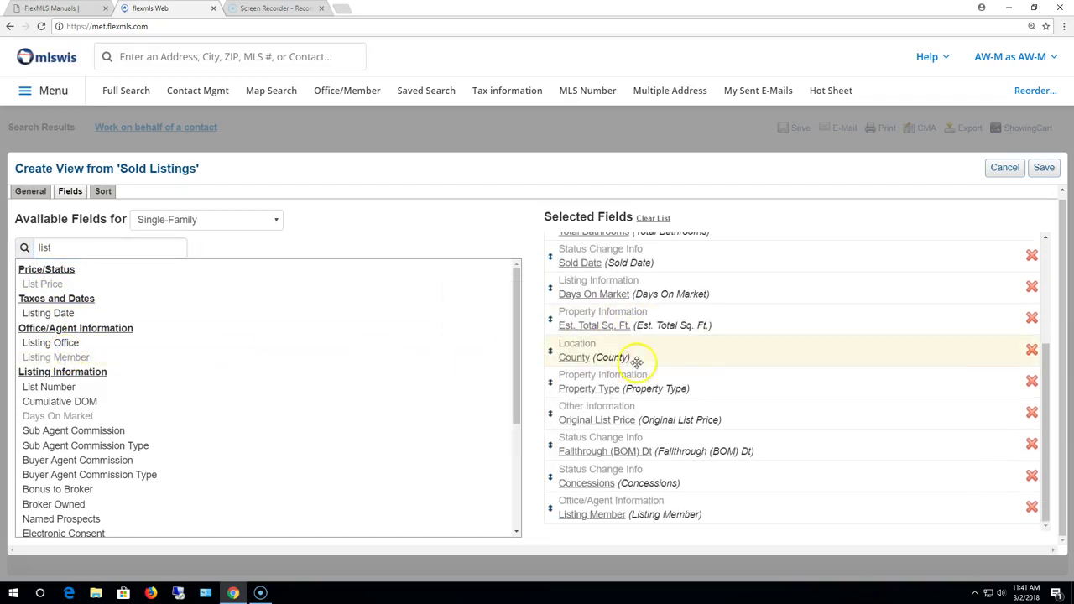
double_click(49, 247)
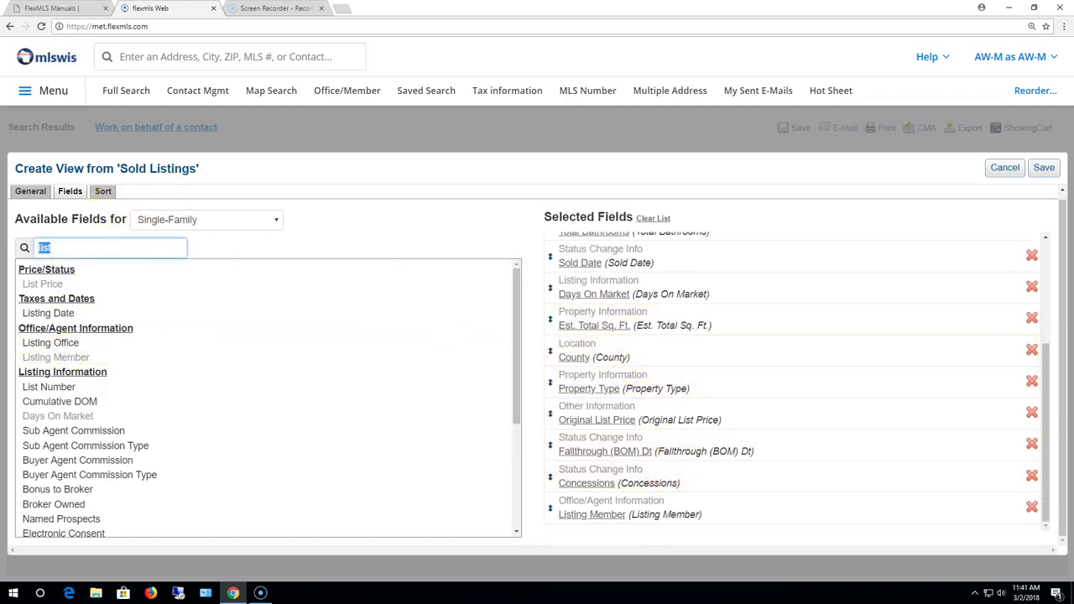
text(sell)
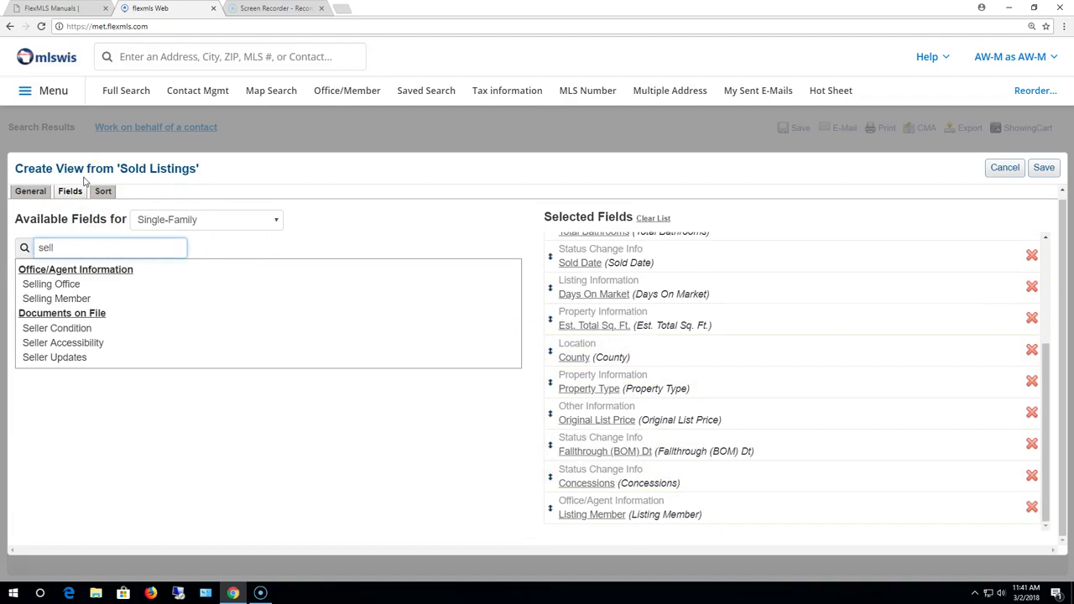
click(81, 301)
scroll(731, 324, down, 1)
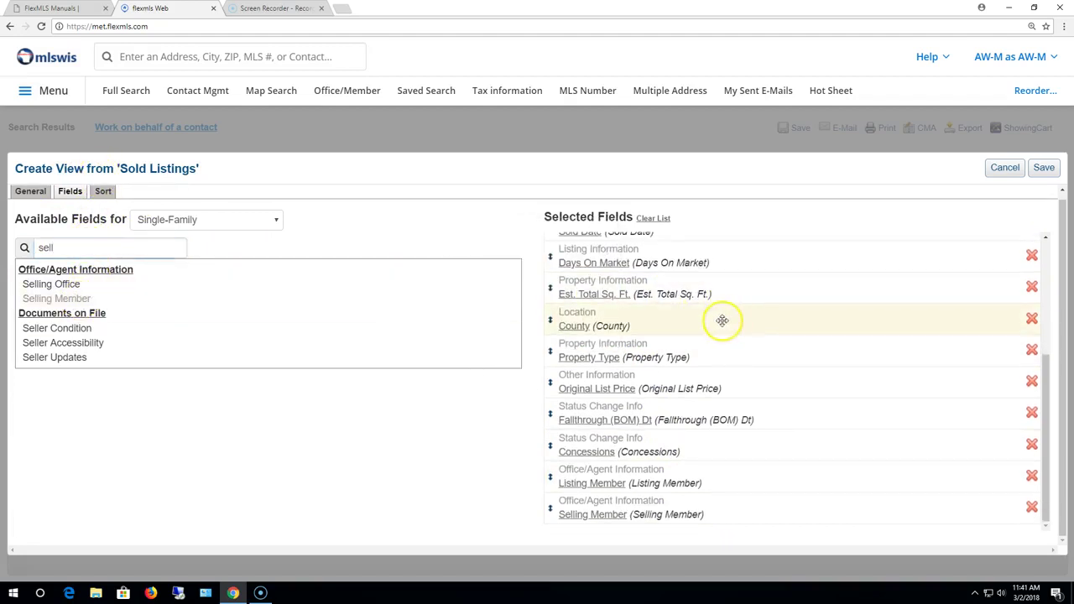
Clear the field search and browse the full list of available Single-Family fields.
double_click(35, 240)
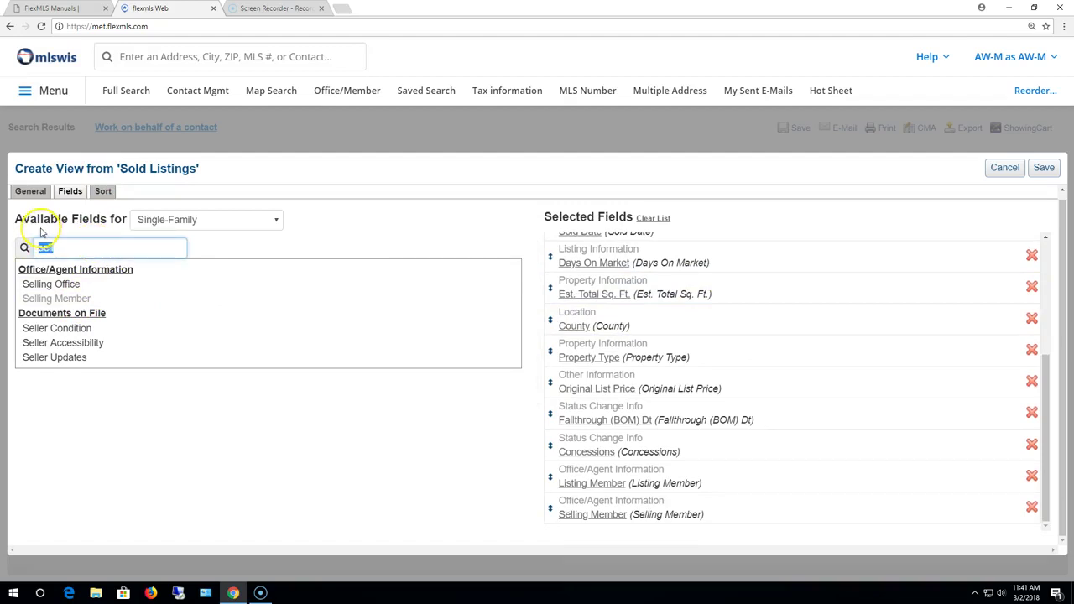
key(BackSpace)
scroll(185, 311, down, 2)
scroll(184, 316, down, 4)
scroll(184, 317, down, 10)
scroll(184, 316, down, 3)
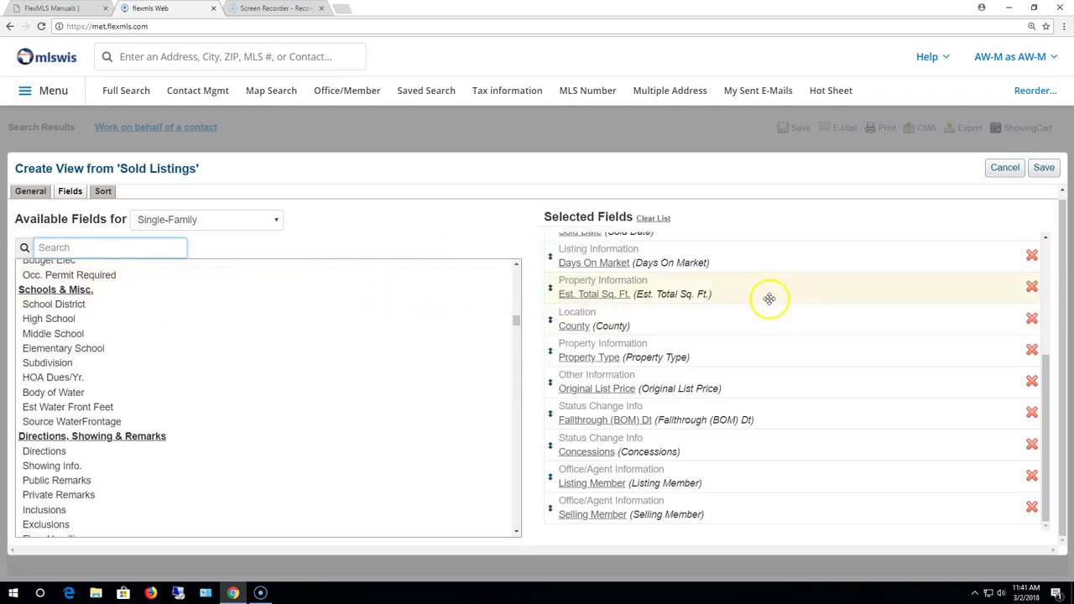
scroll(767, 295, up, 3)
scroll(762, 292, down, 3)
Remove the Fallthrough (BOM) Dt field from the view's selected fields.
mouse_move(761, 293)
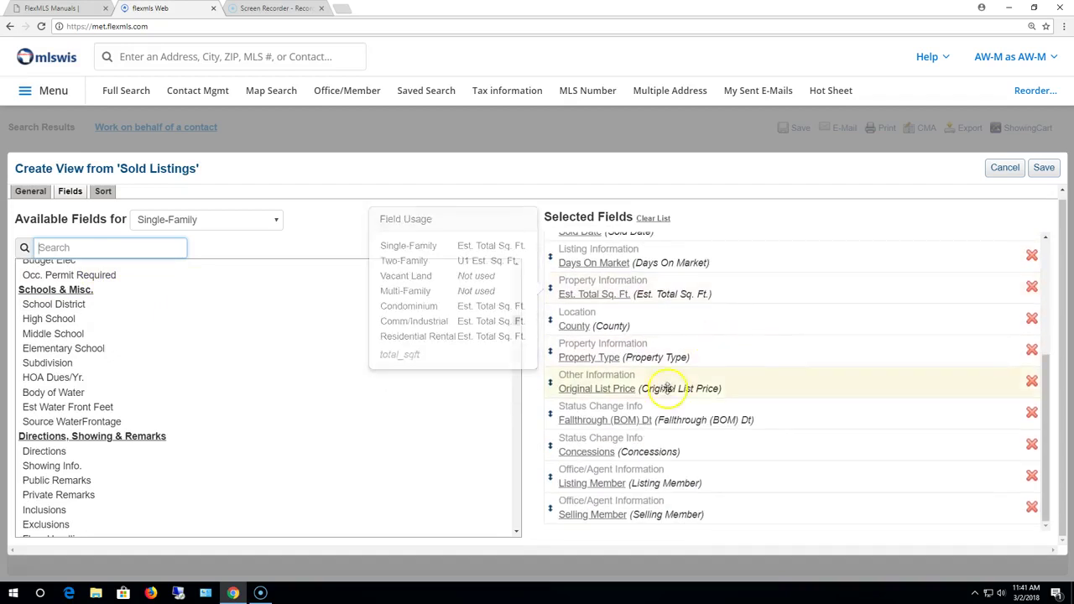
mouse_move(644, 428)
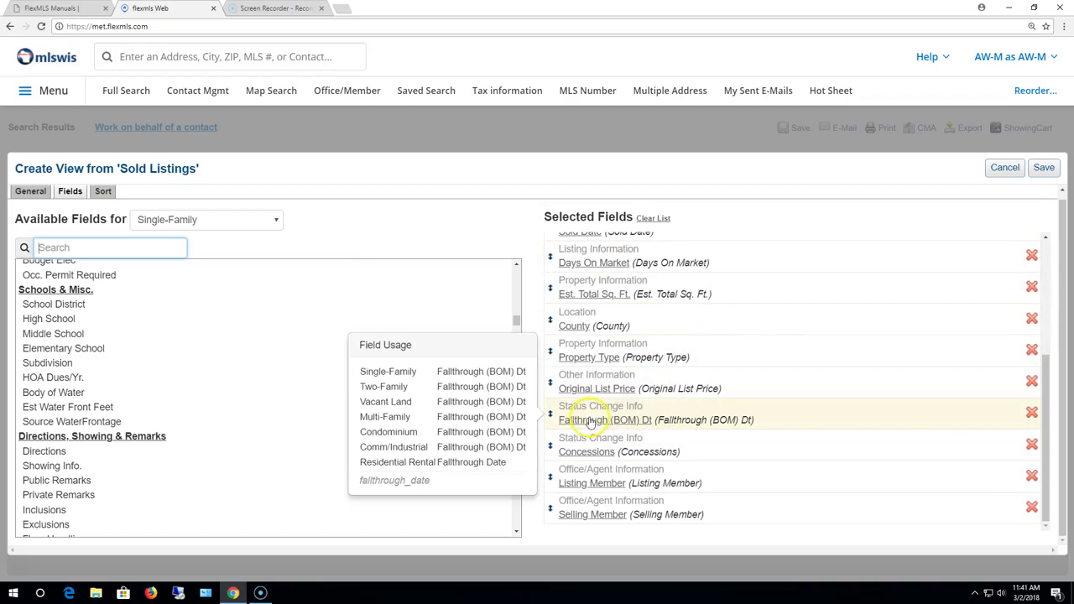
click(1031, 412)
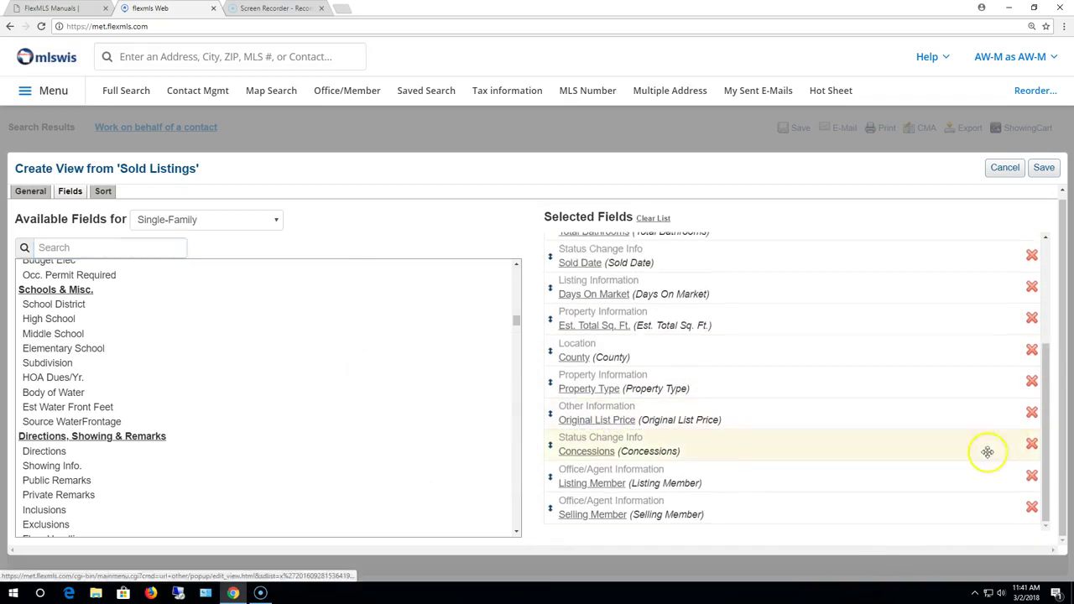
Move the Original List Price field directly below List Price in the selected fields.
scroll(869, 443, up, 3)
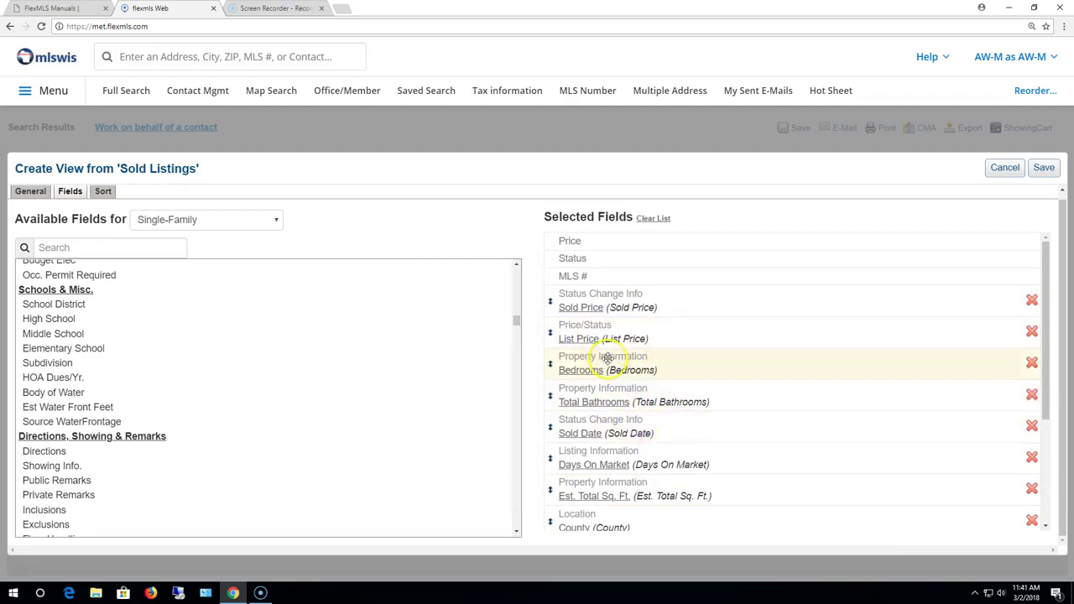
scroll(755, 383, down, 1)
scroll(757, 386, down, 1)
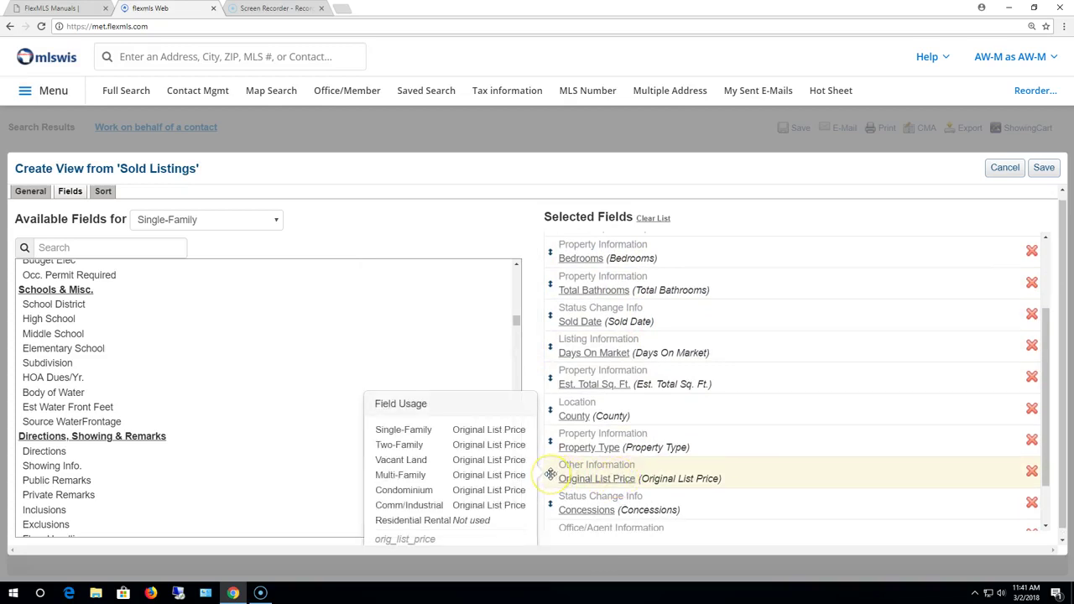
drag(551, 474, 544, 354)
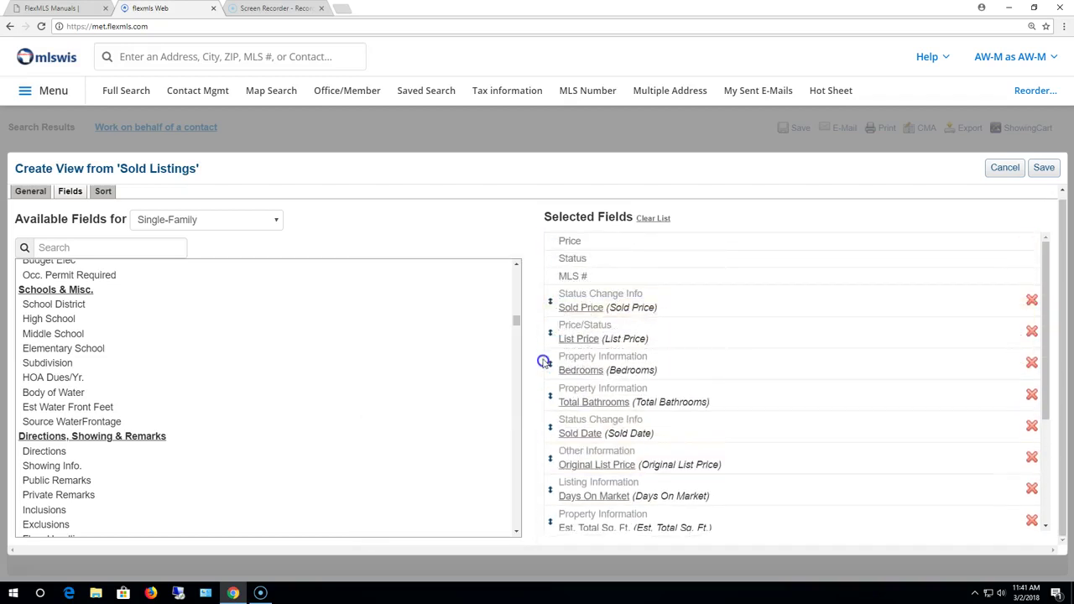
drag(554, 460, 547, 365)
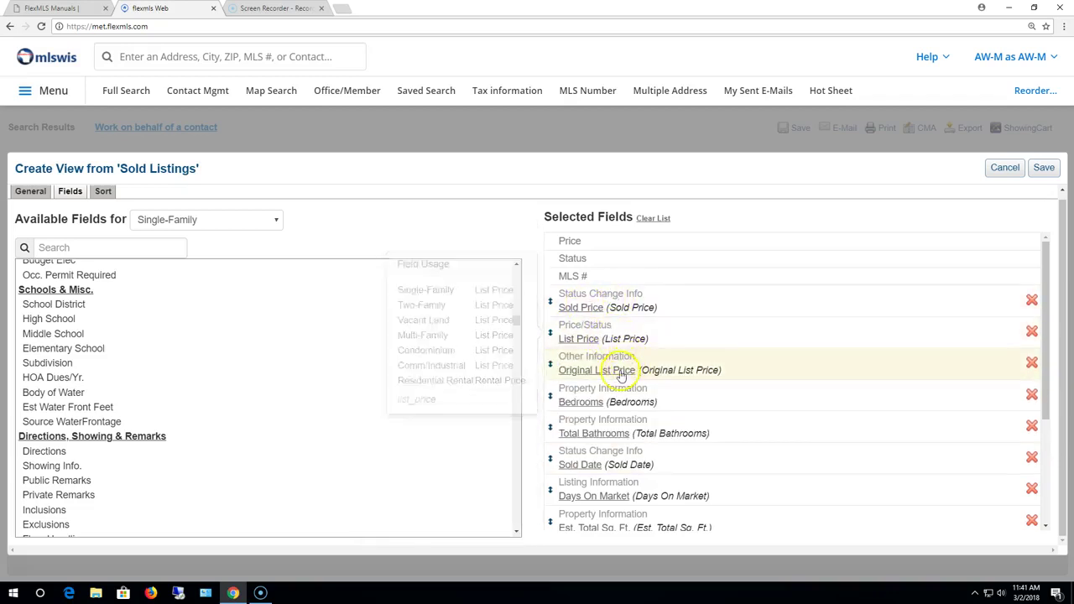
Move Sold Date and Days On Market directly below Original List Price, check the field order, and save the view.
scroll(612, 444, down, 1)
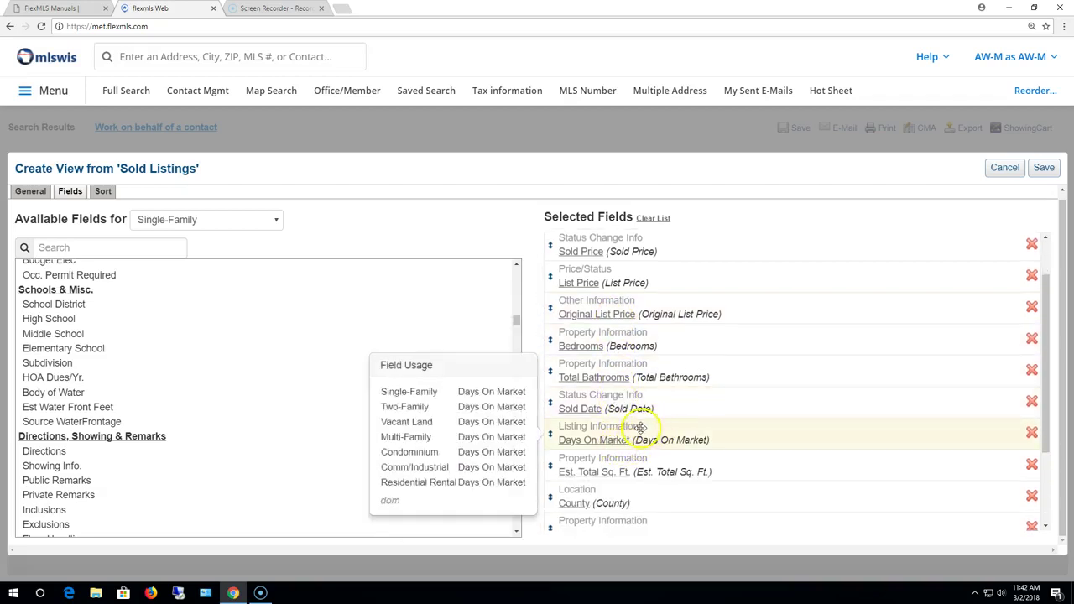
drag(551, 403, 551, 339)
drag(550, 434, 552, 367)
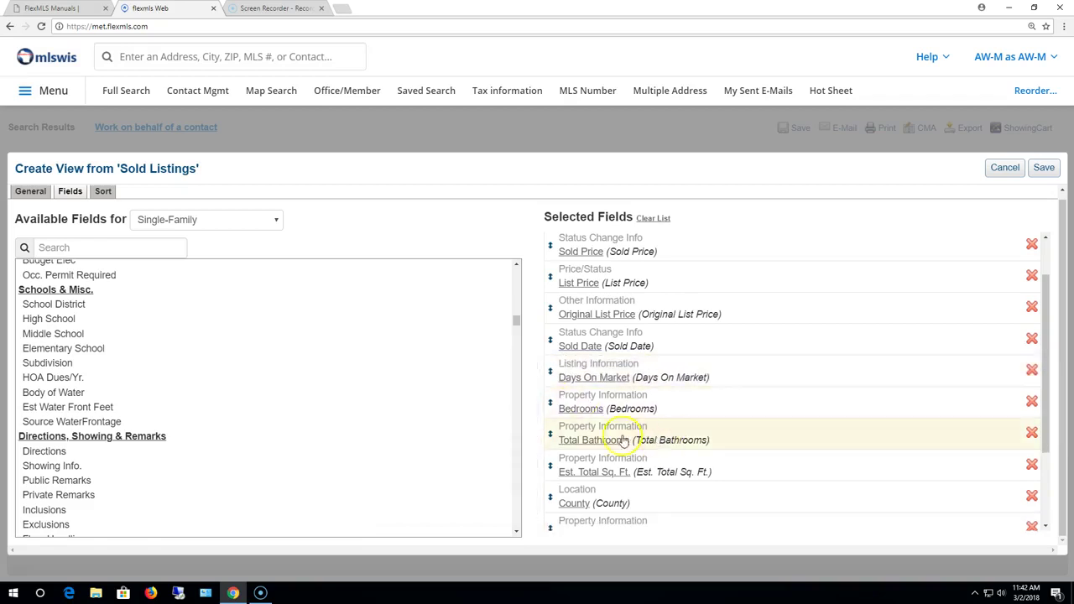
scroll(619, 451, down, 1)
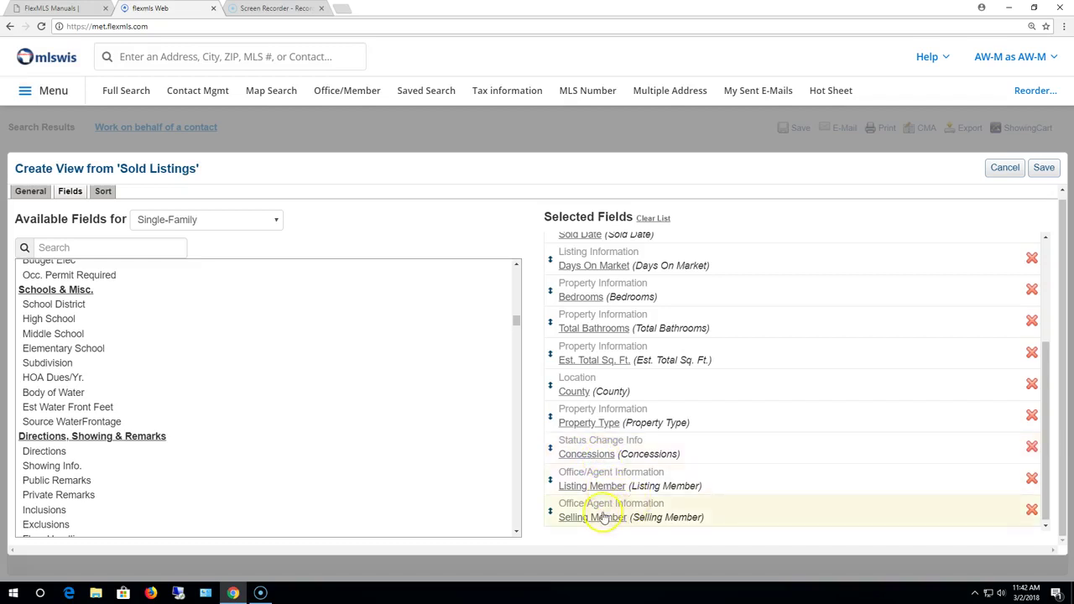
scroll(651, 428, up, 2)
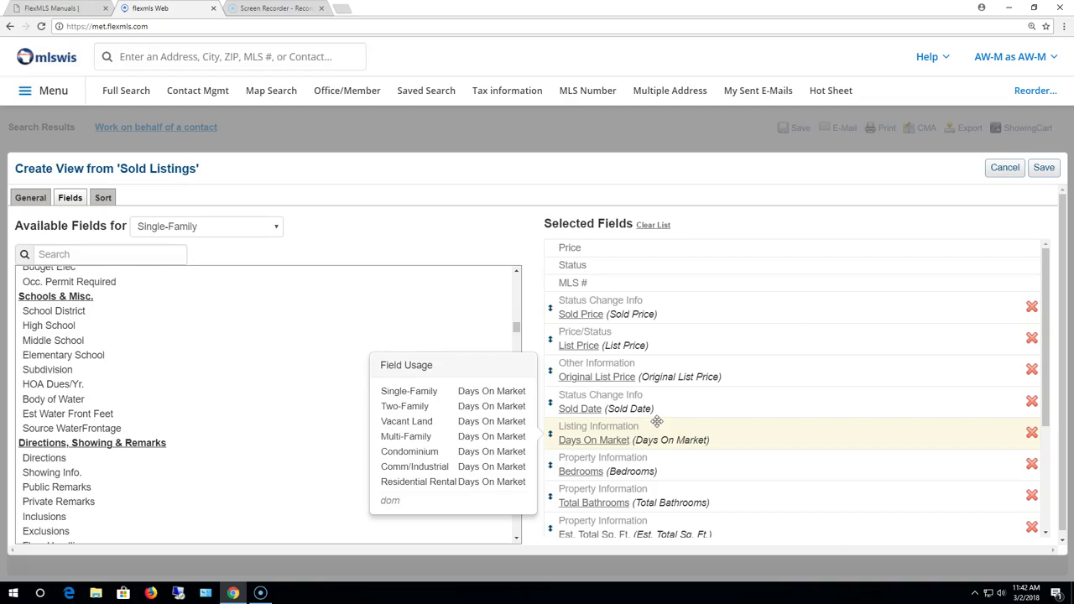
scroll(656, 420, down, 1)
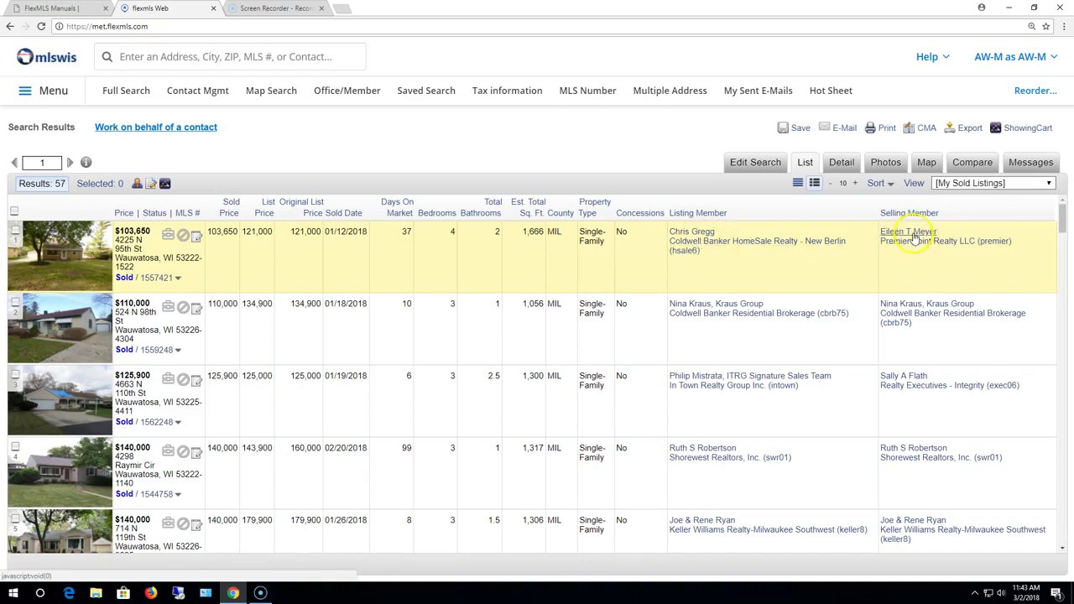
View the business cards of the first result's listing agent and listing office, closing each one.
click(693, 237)
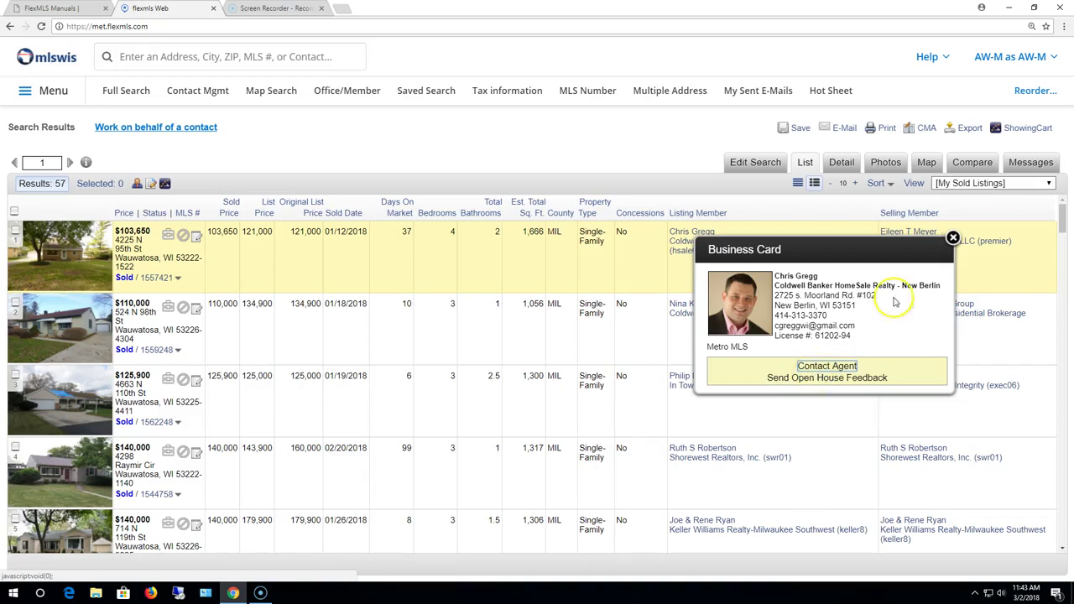
click(952, 237)
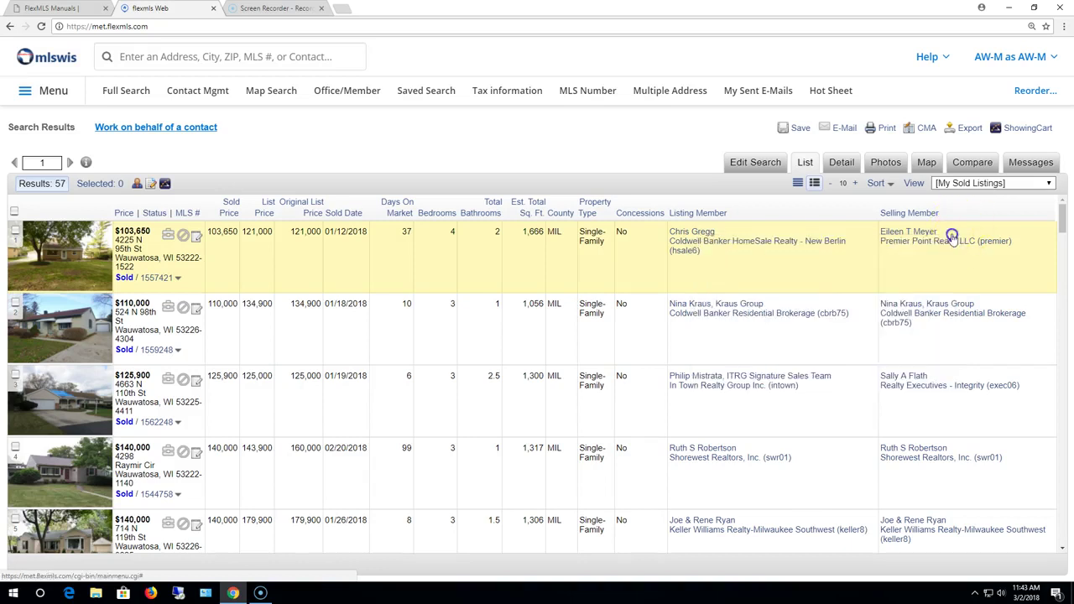
click(785, 247)
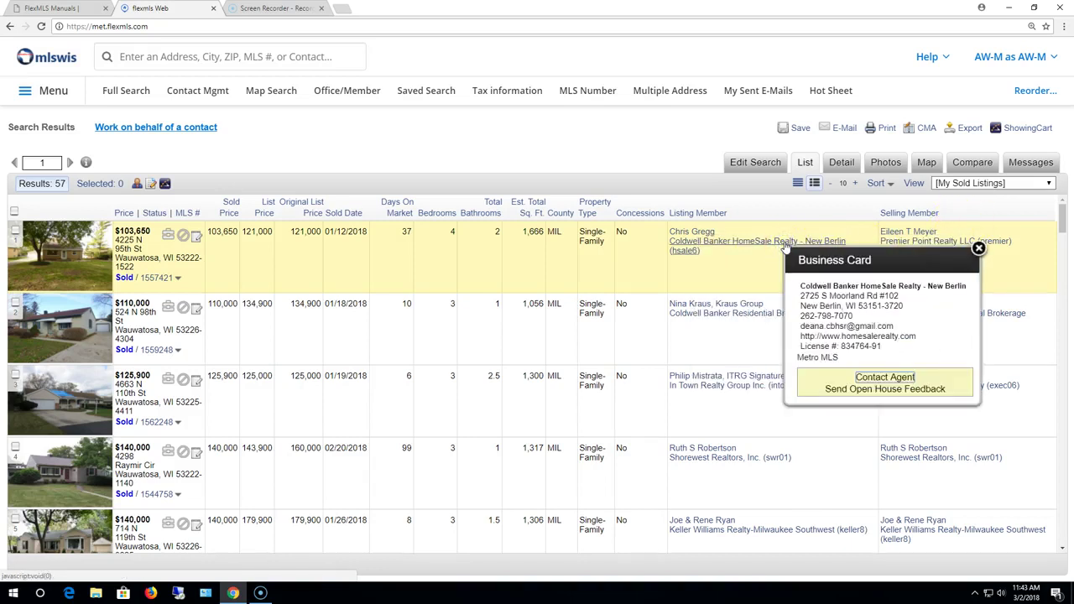
click(978, 249)
View the business cards of the first result's selling agent and selling office.
click(923, 233)
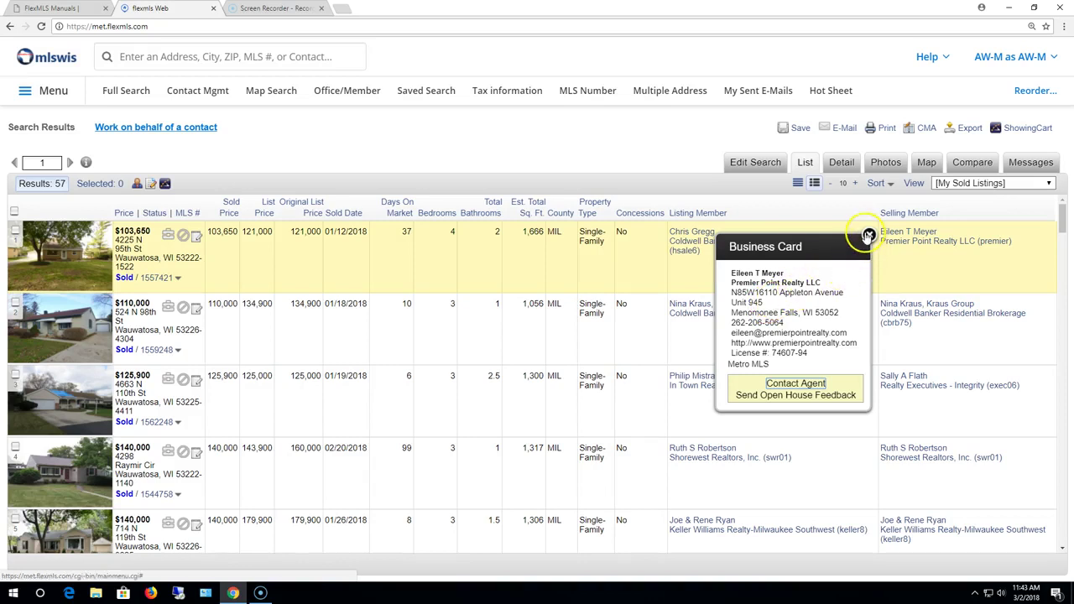
click(868, 236)
click(886, 241)
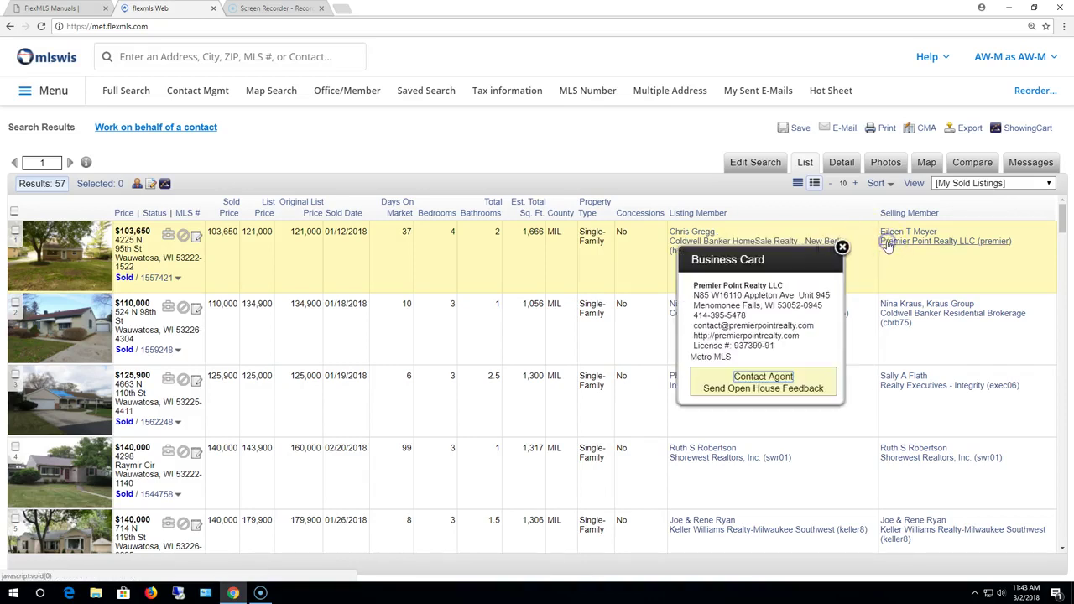
Close the business card and start a new full search for Single Family properties with Sold status.
click(842, 248)
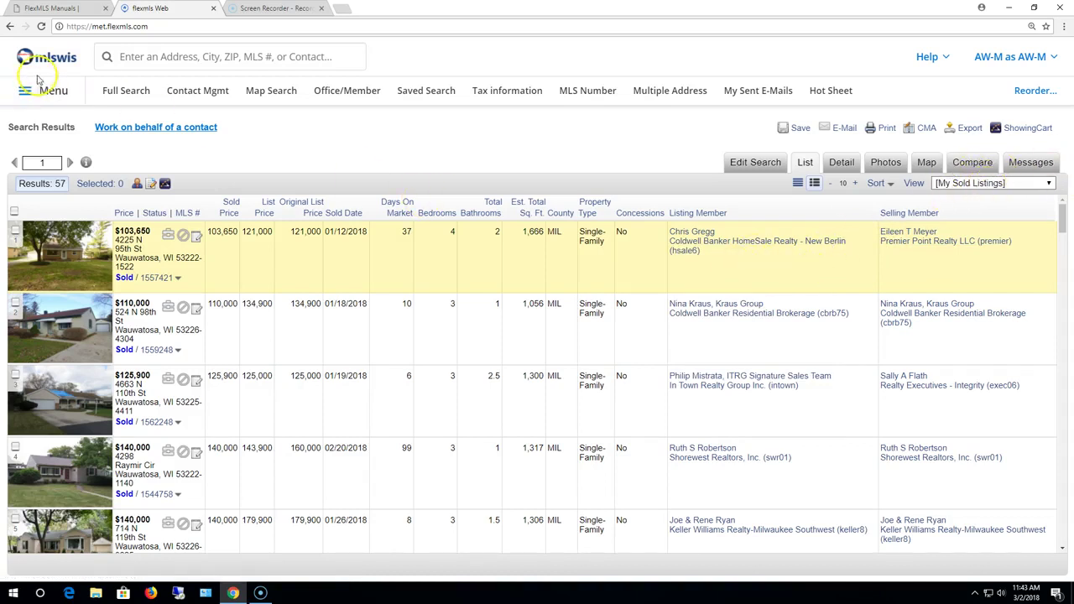
click(117, 92)
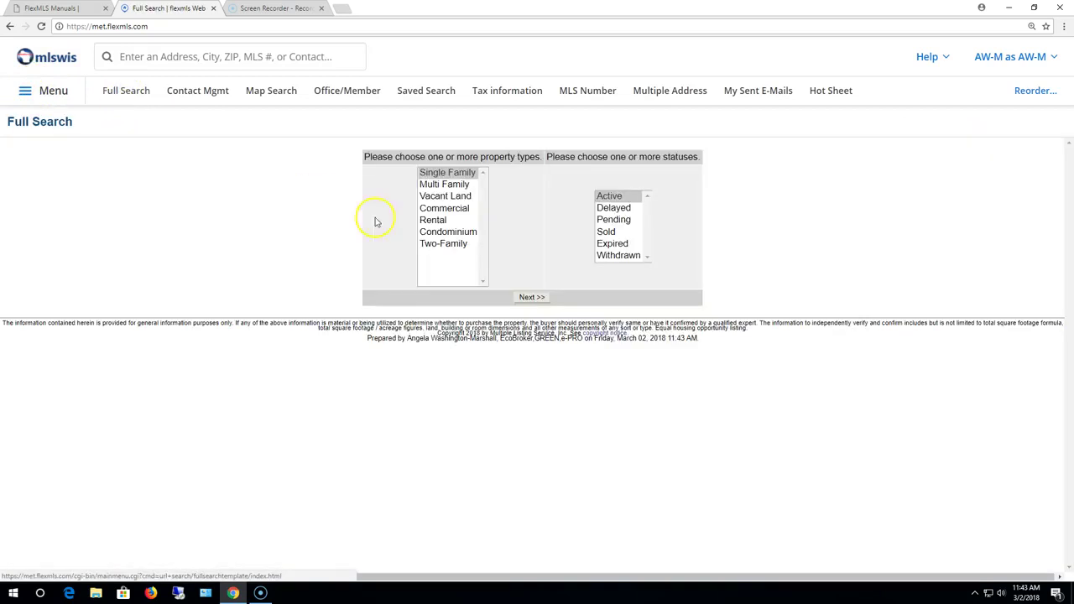
click(609, 231)
click(534, 297)
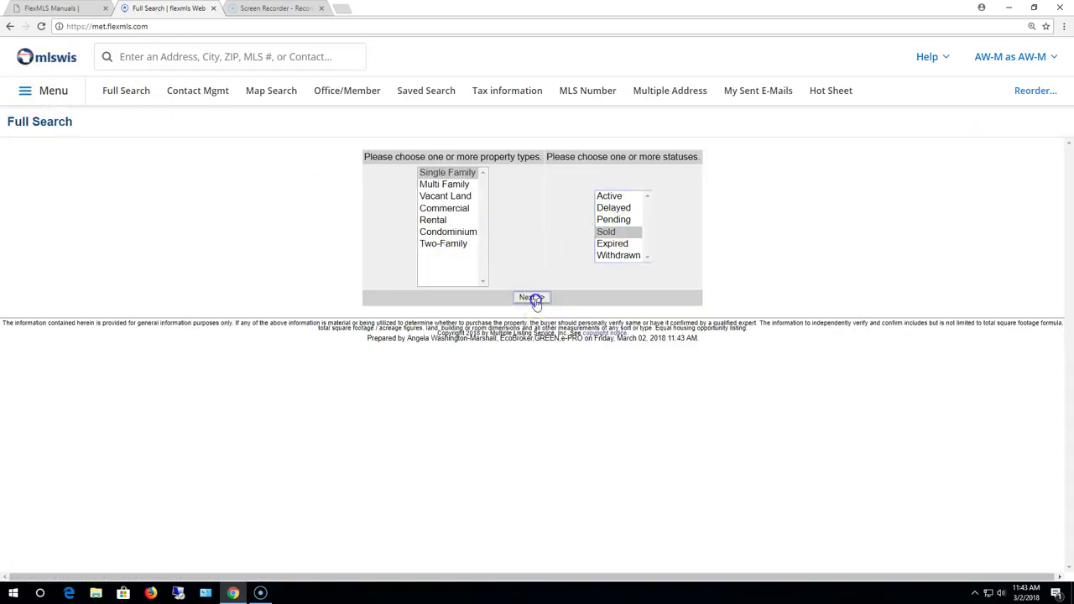
Limit the search to Milwaukee county and the Brown Deer municipality.
click(527, 244)
text(mi)
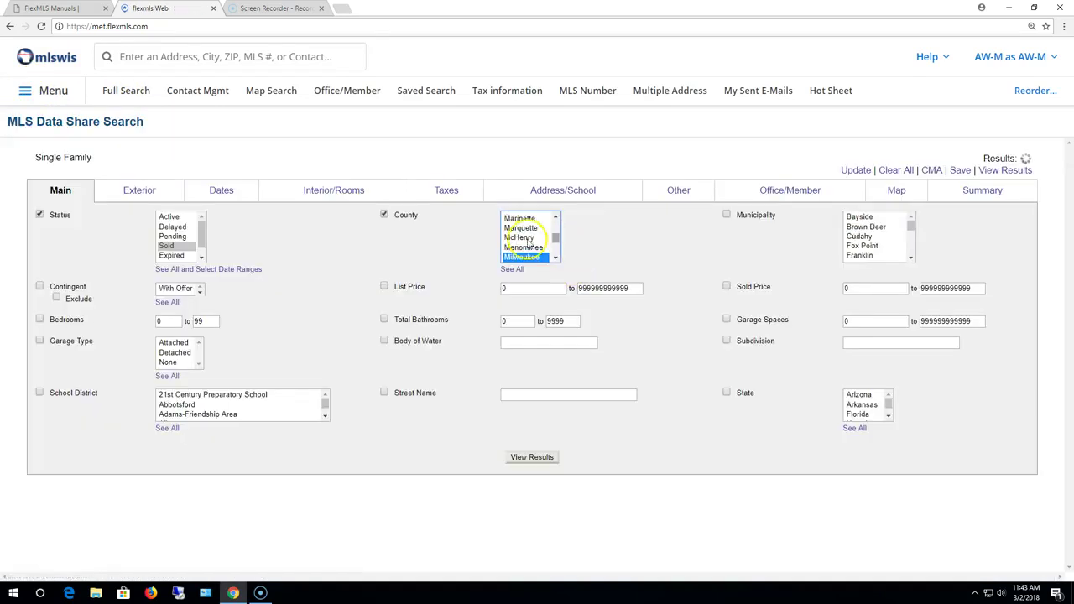
click(868, 227)
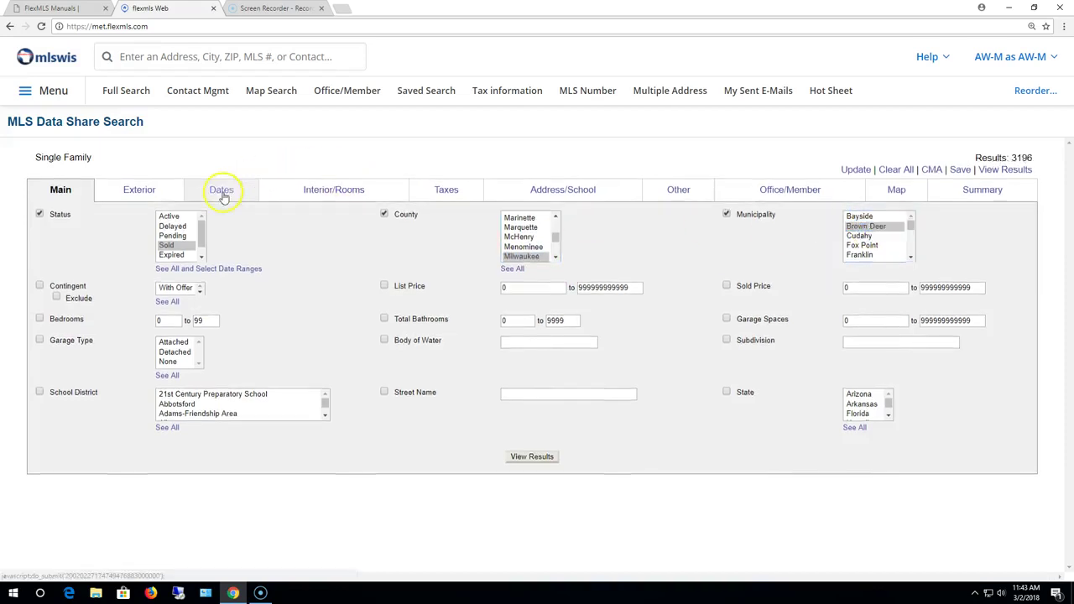
Enable the Sold Date filter with its default date range and view the search results.
click(220, 191)
click(39, 236)
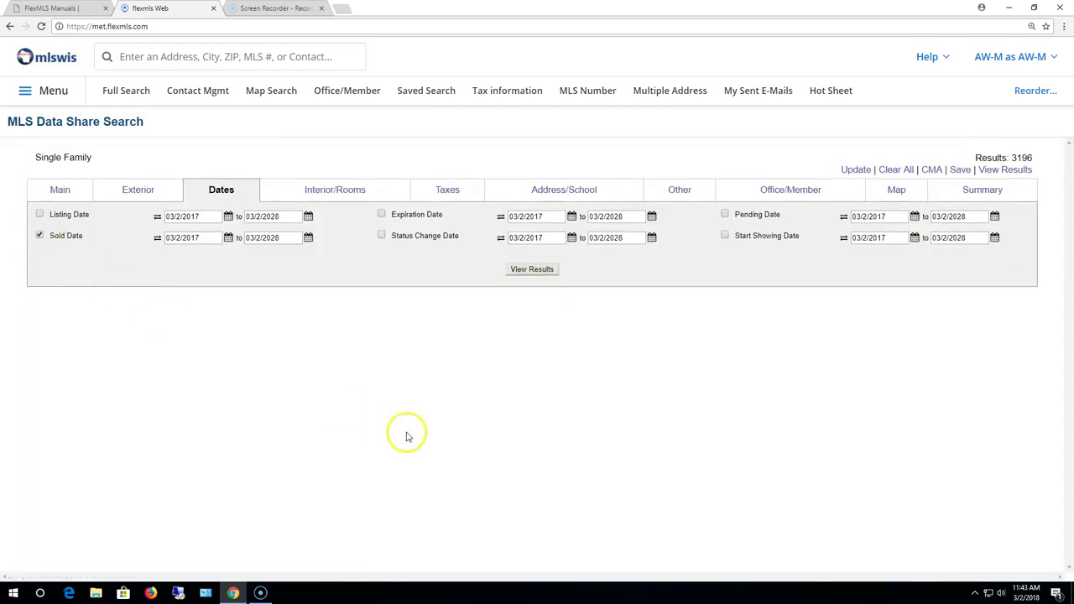
click(520, 275)
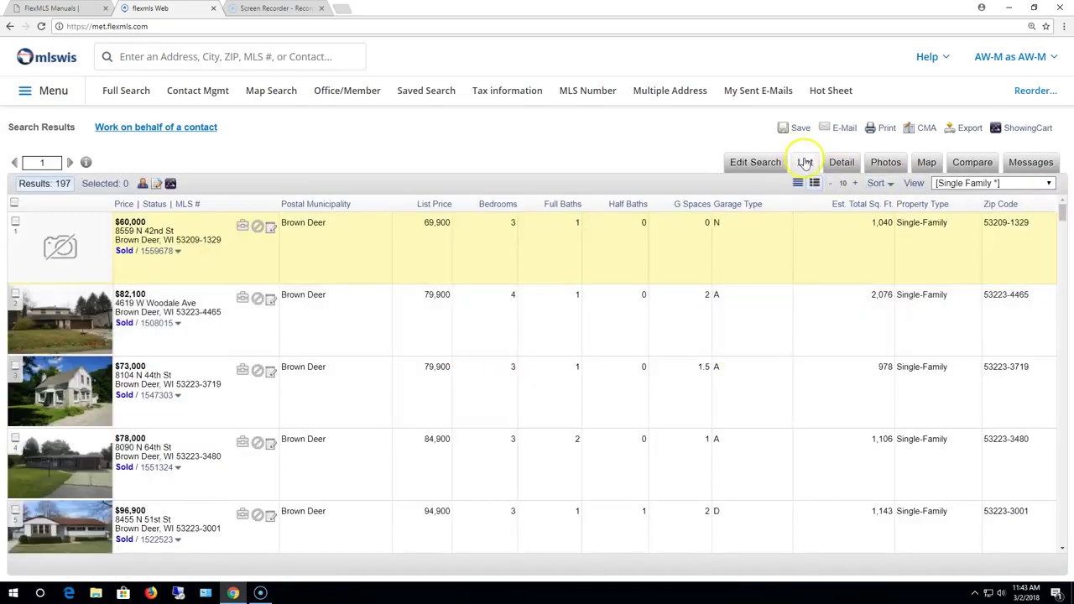
Switch the results list to the My Sold Listings view.
click(1048, 184)
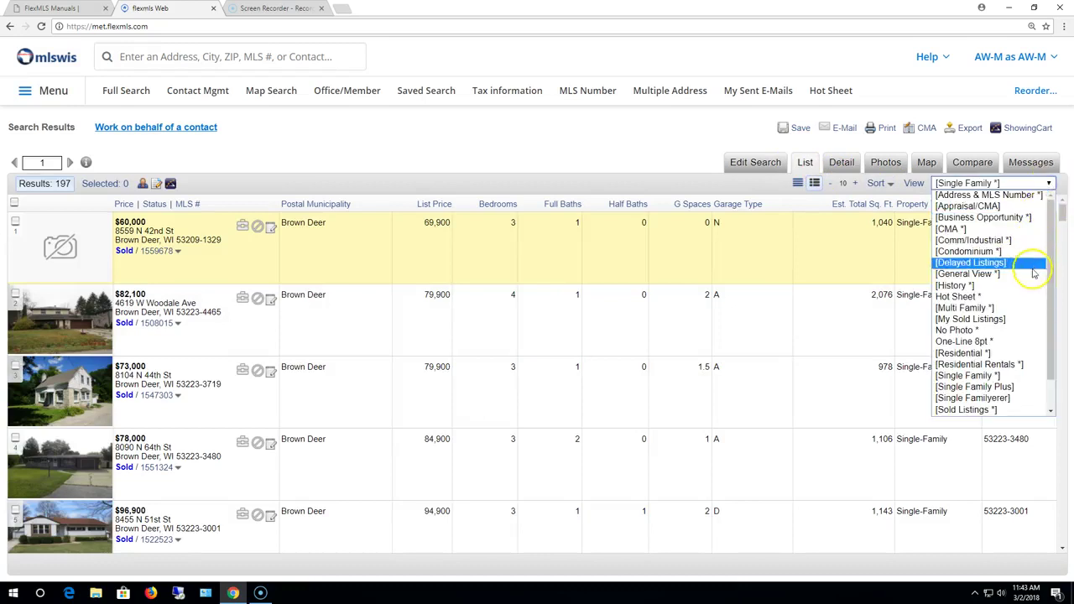
click(984, 319)
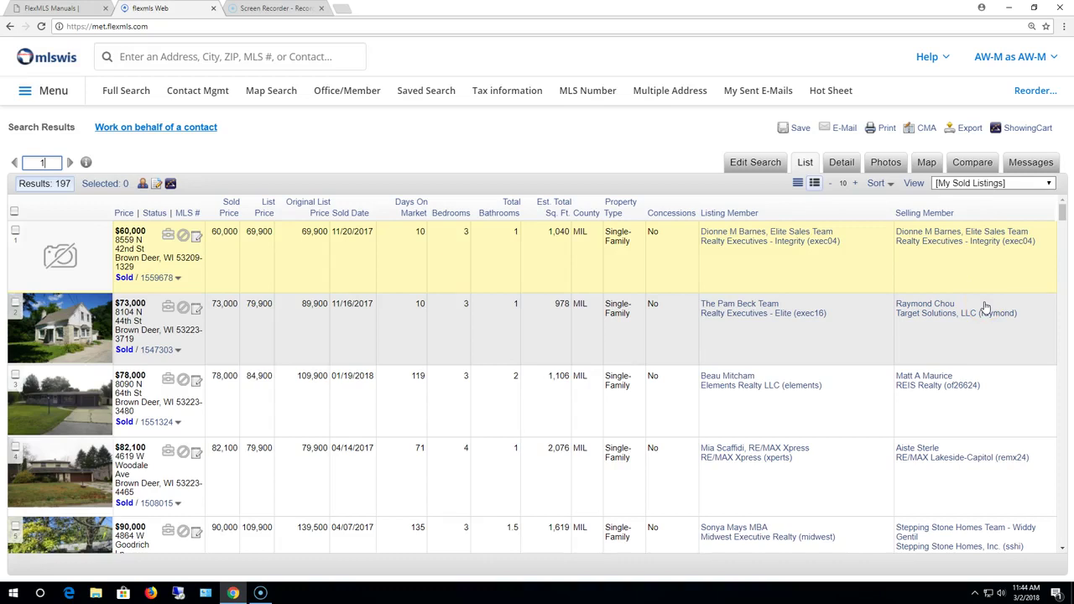
click(978, 295)
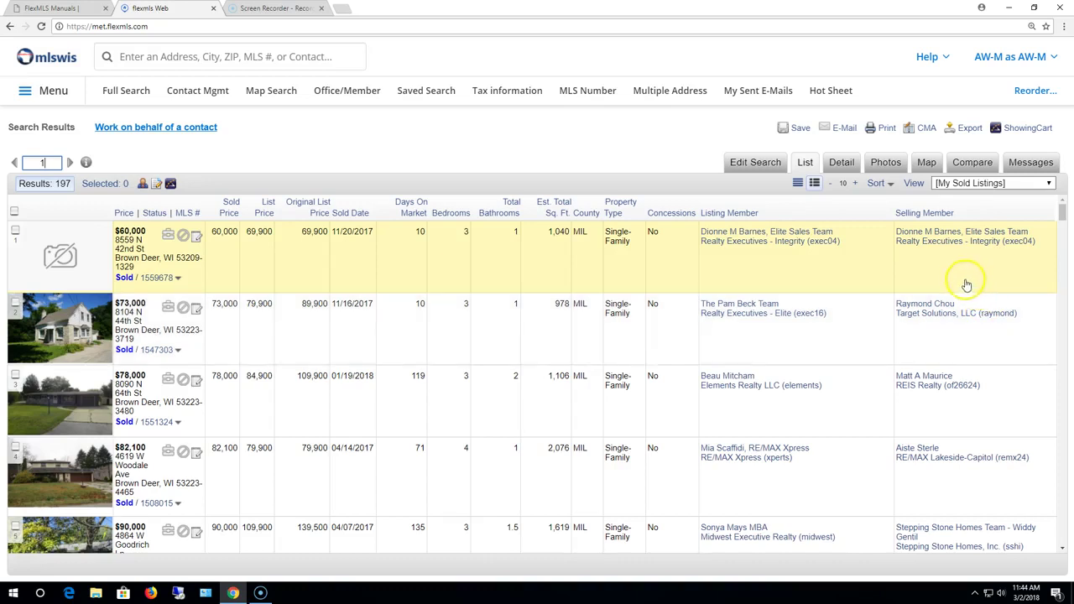